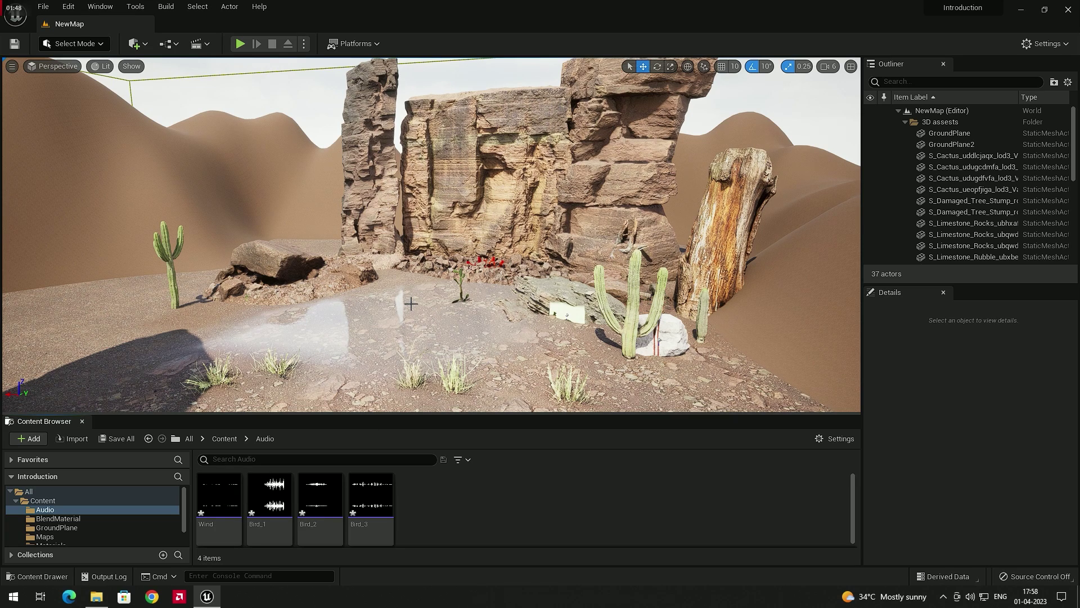
Step: Preview the Wind and Bird_1 sound waves in the Audio folder
click(216, 496)
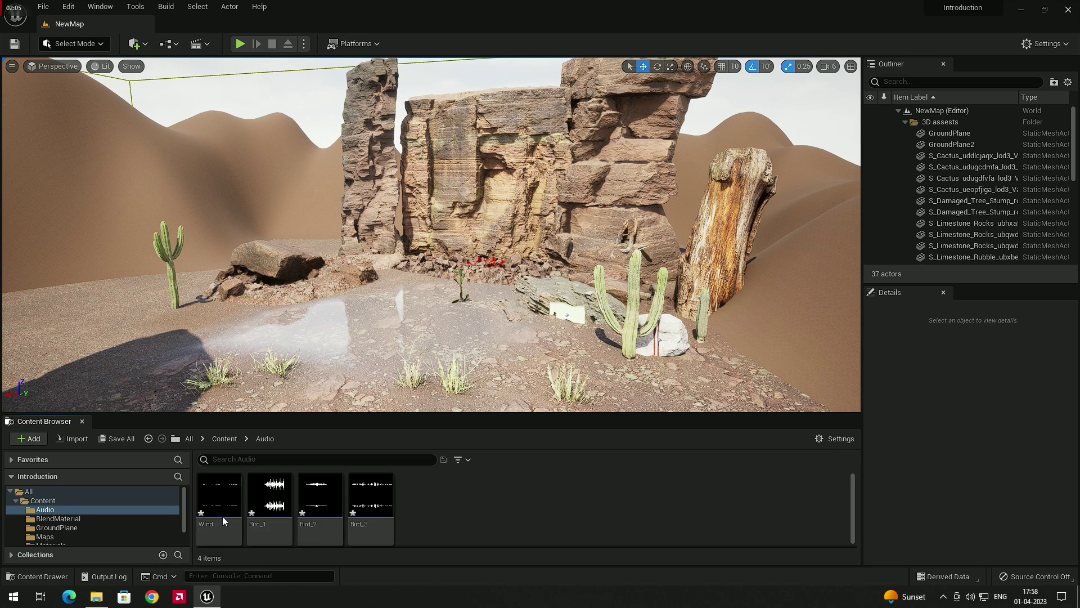
click(267, 498)
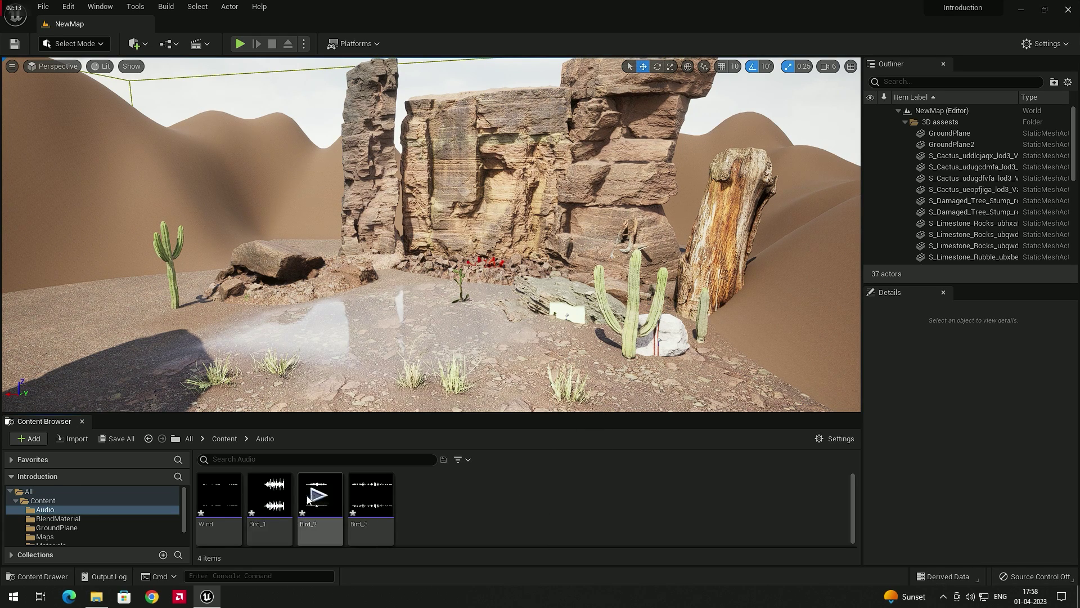
mouse_move(334, 510)
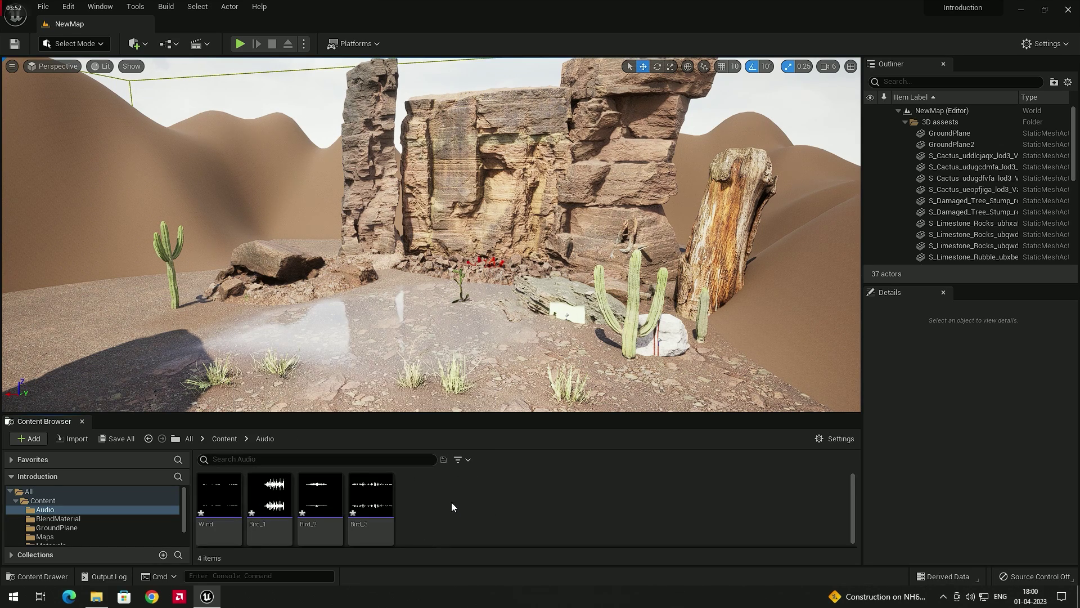
right_click(457, 518)
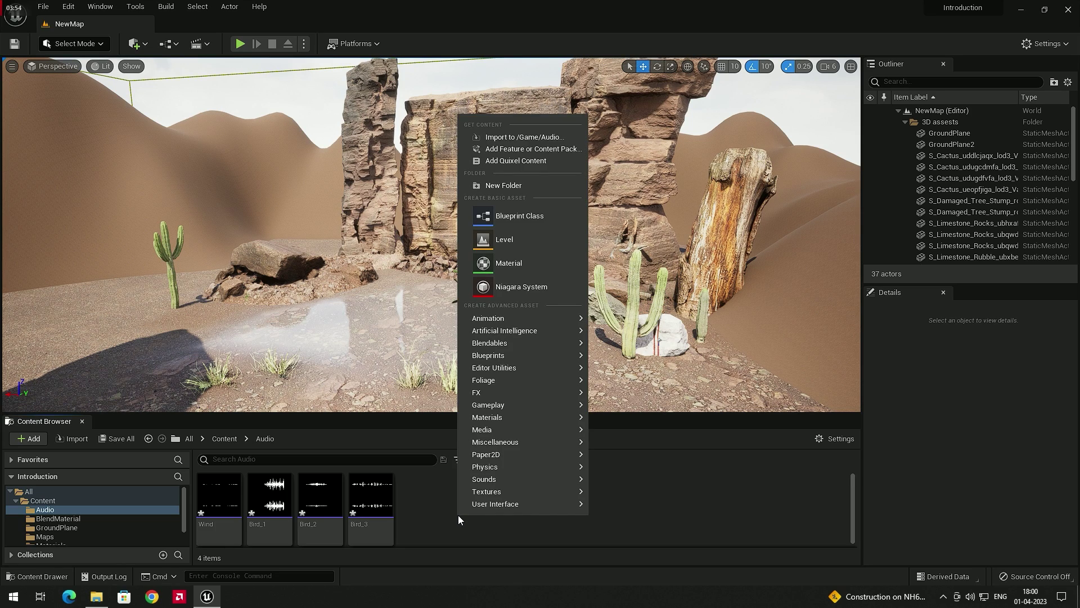
mouse_move(536, 478)
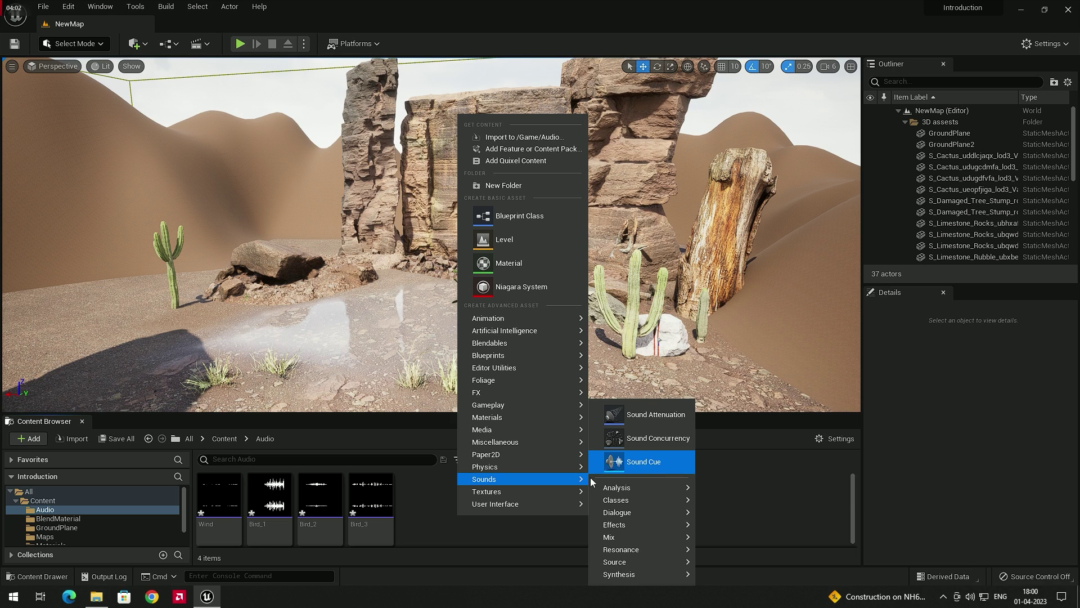
click(428, 520)
Step: Create a sound cue from the Wind sound wave and name it SC_Wind
mouse_move(227, 502)
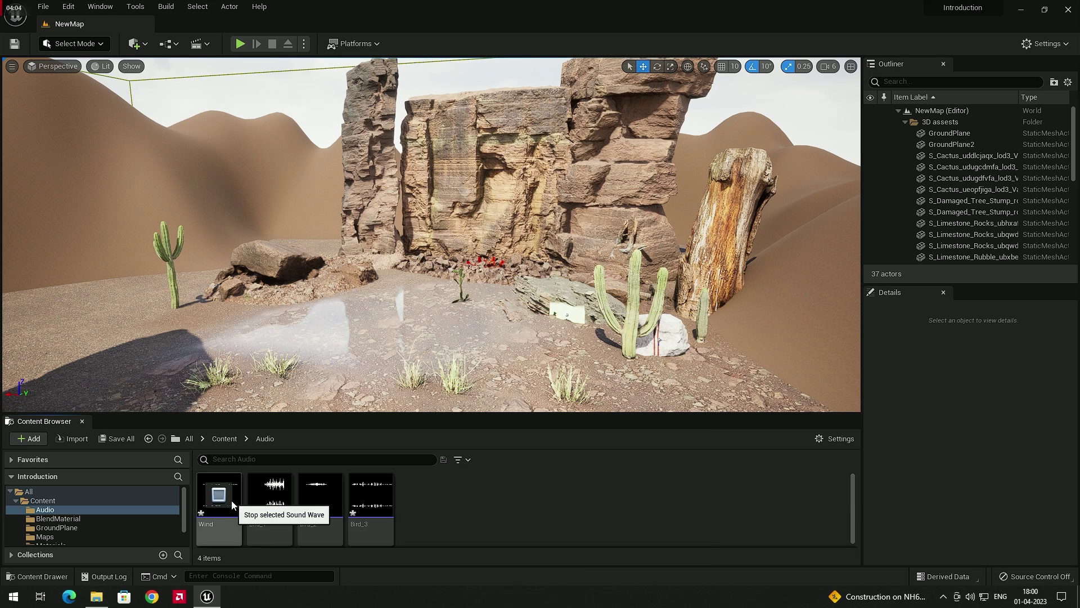
right_click(224, 527)
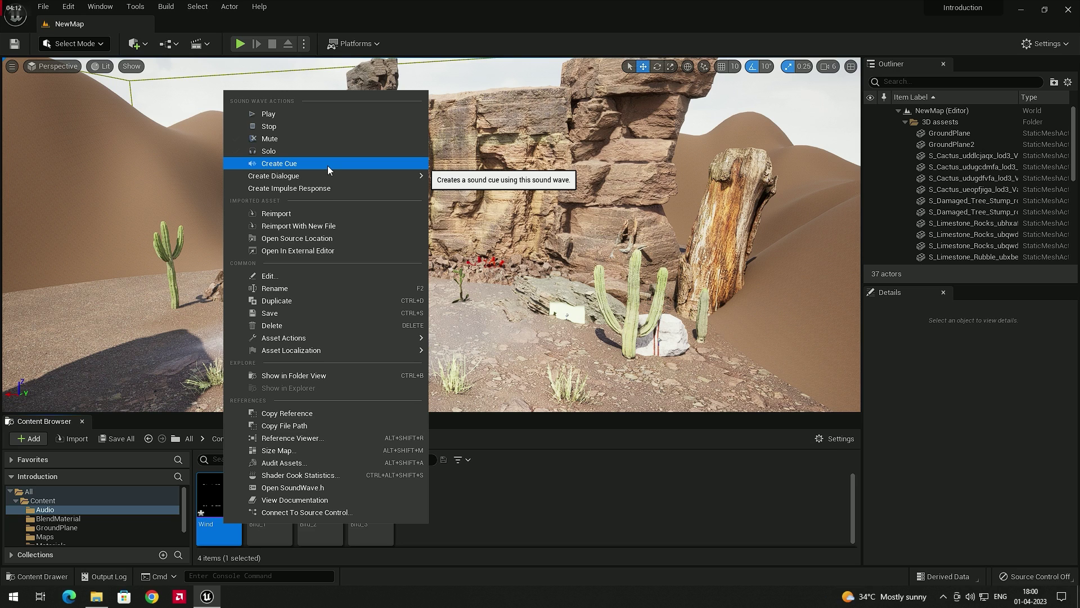
click(279, 163)
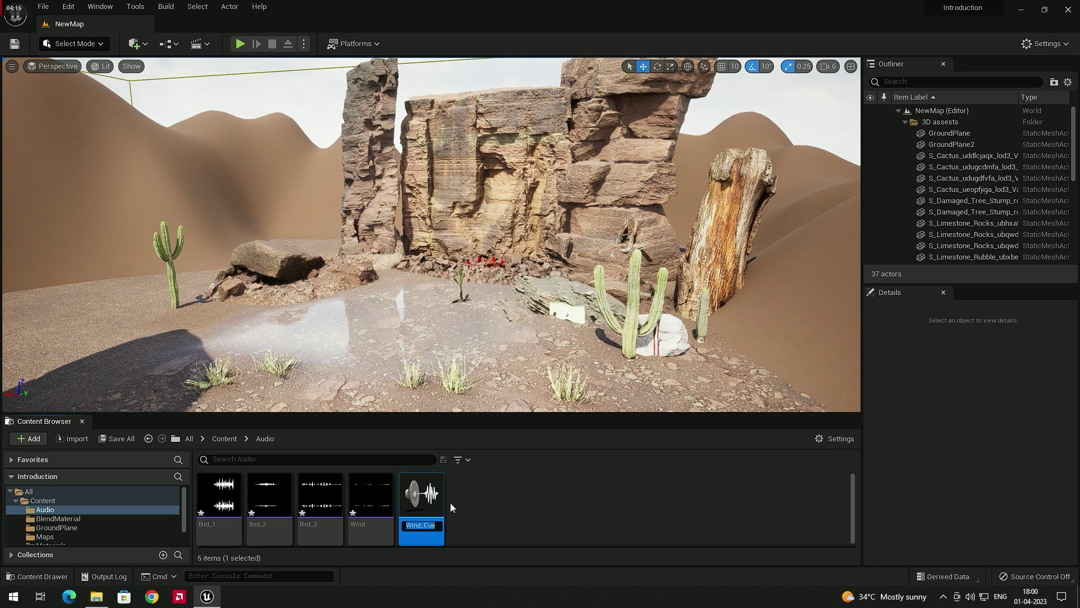
text(SC_Wind)
key(Return)
click(450, 502)
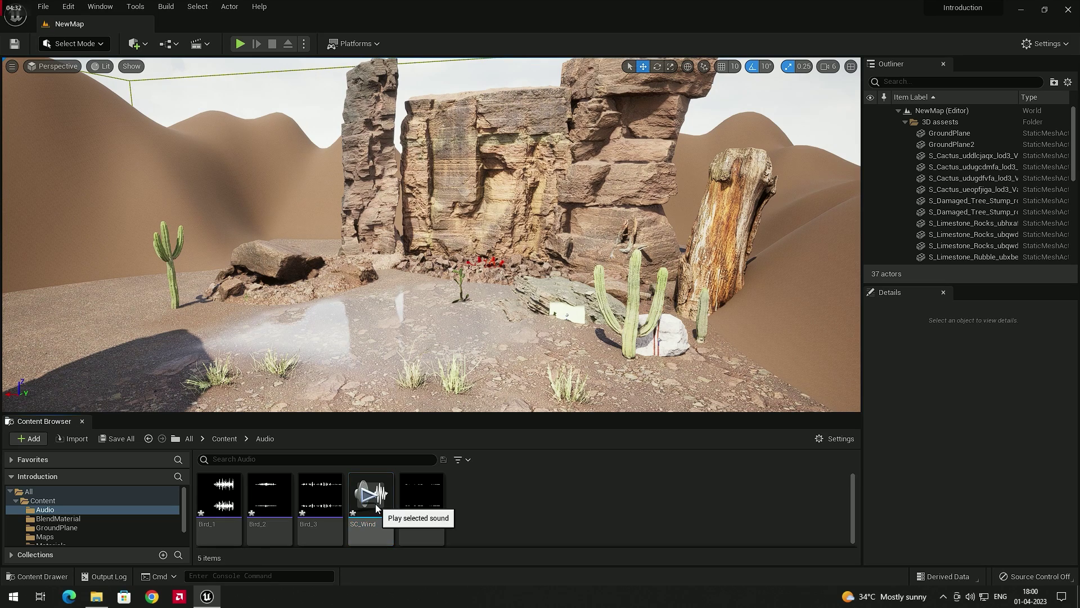
Step: In the SC_Wind sound cue, reposition the Wave Player and Output nodes and preview the cue's playback
double_click(380, 518)
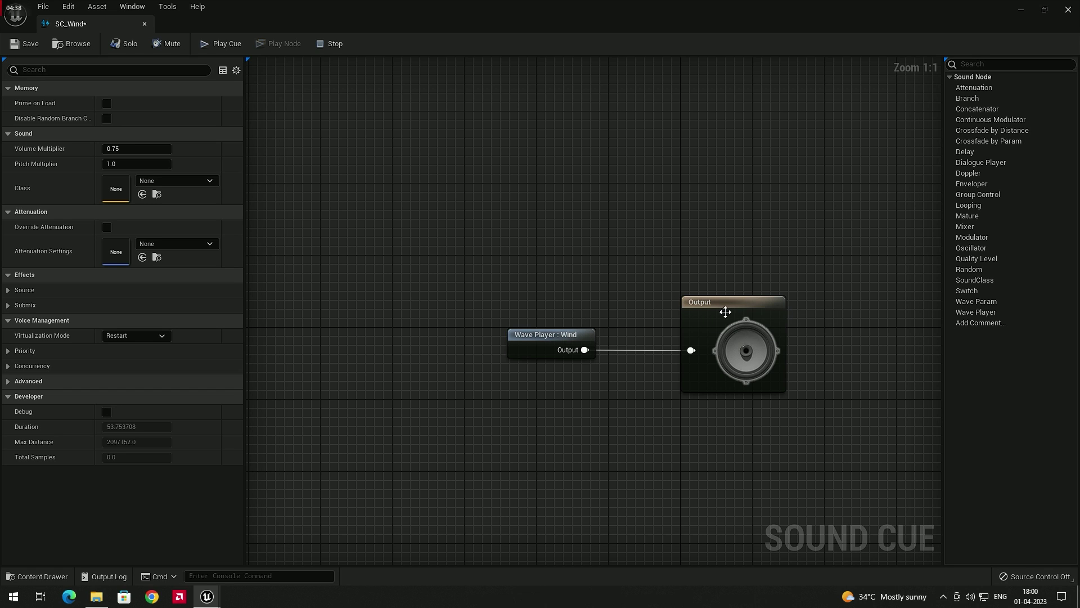
drag(539, 335, 469, 299)
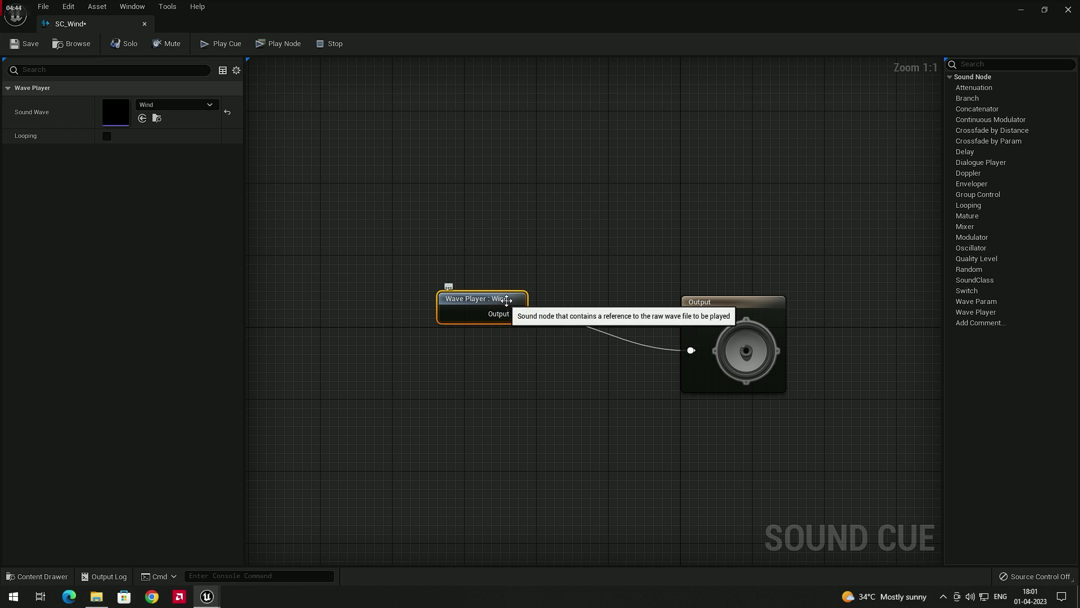
drag(710, 303, 691, 303)
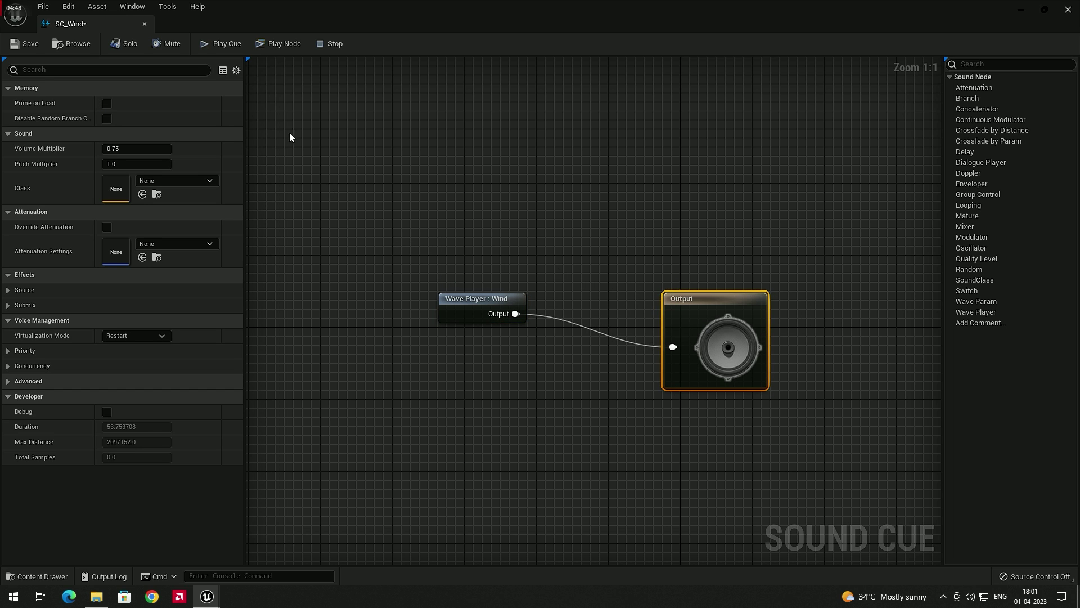
click(211, 42)
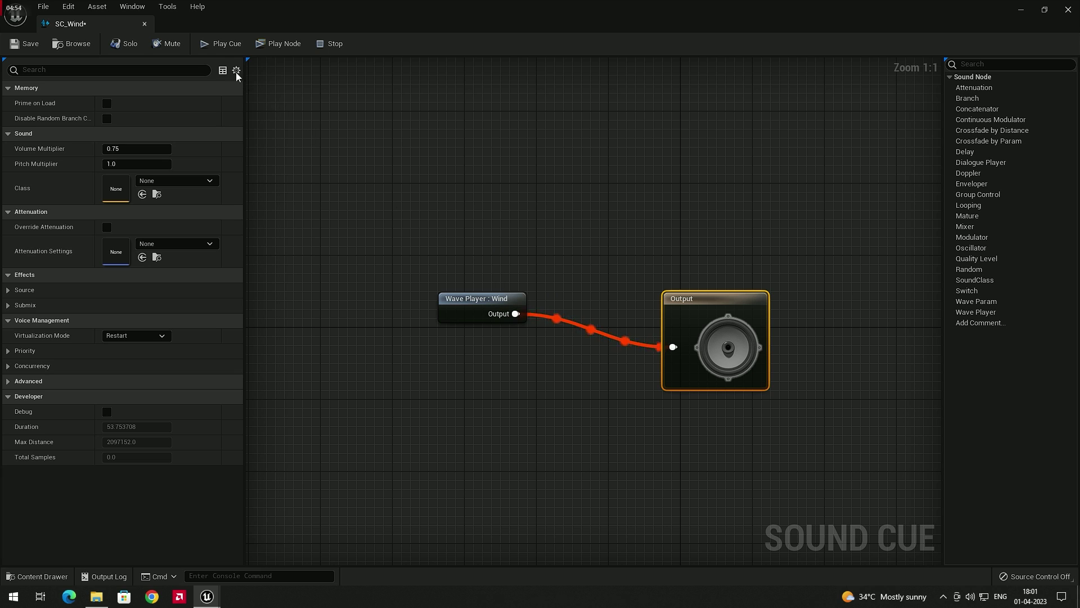
click(328, 45)
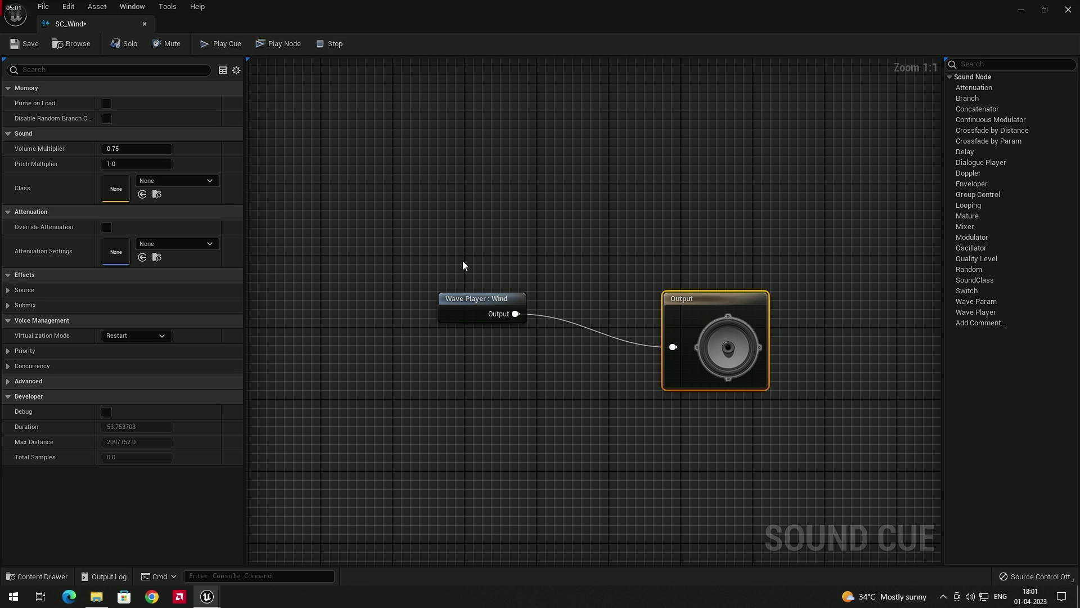
Step: Set the SC_Wind cue's Volume Multiplier to 2.0, preview the cue again and close its editor
drag(683, 317, 665, 325)
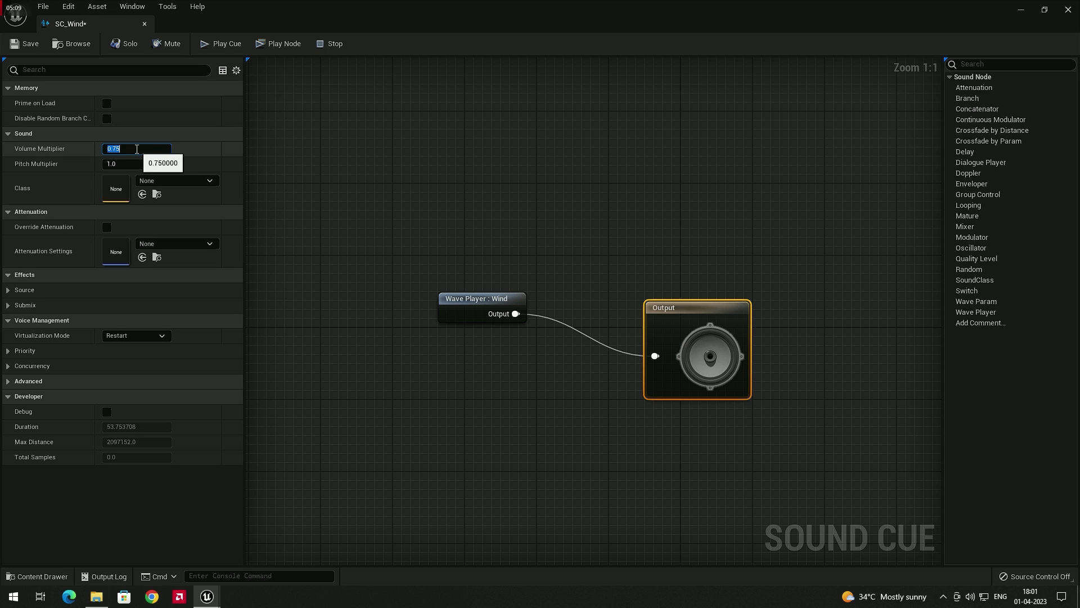
click(354, 135)
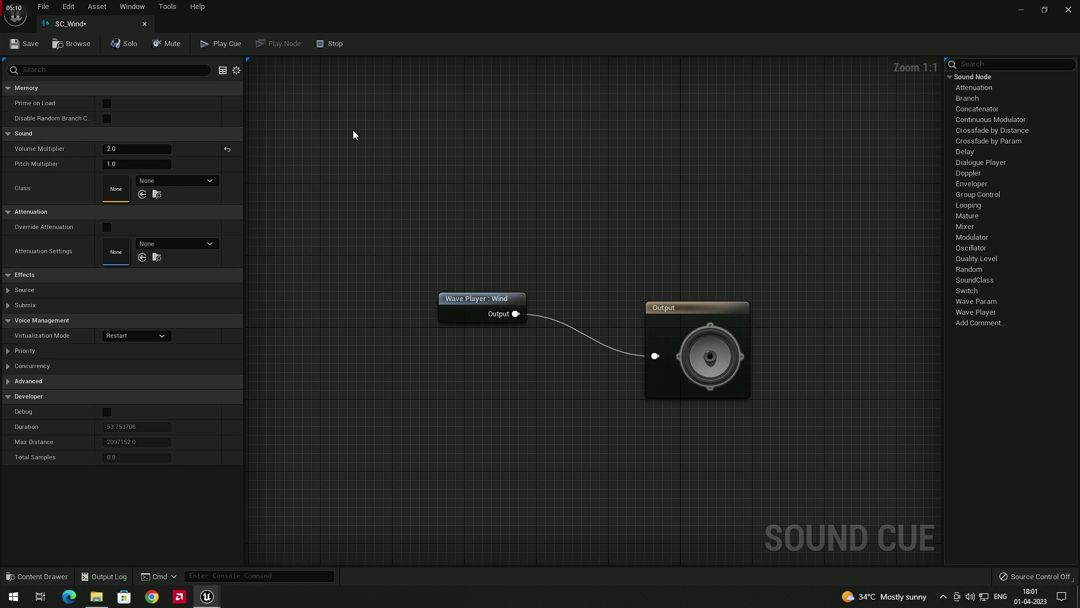
click(221, 46)
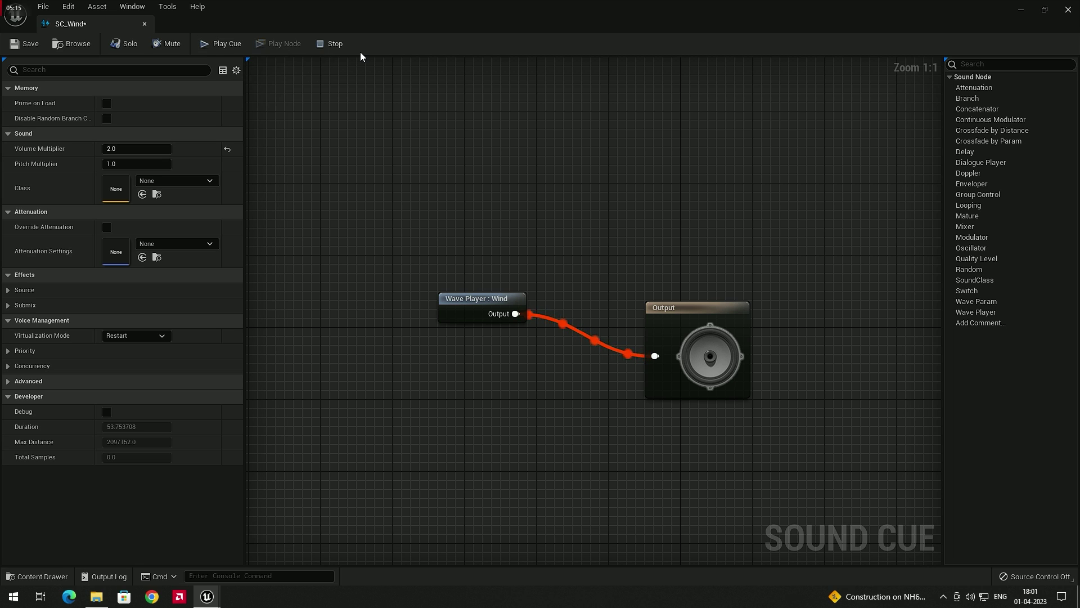
click(324, 43)
click(1068, 9)
Step: Create an empty sound cue with the default name in the Audio folder and open it for editing
click(487, 520)
right_click(515, 498)
mouse_move(572, 488)
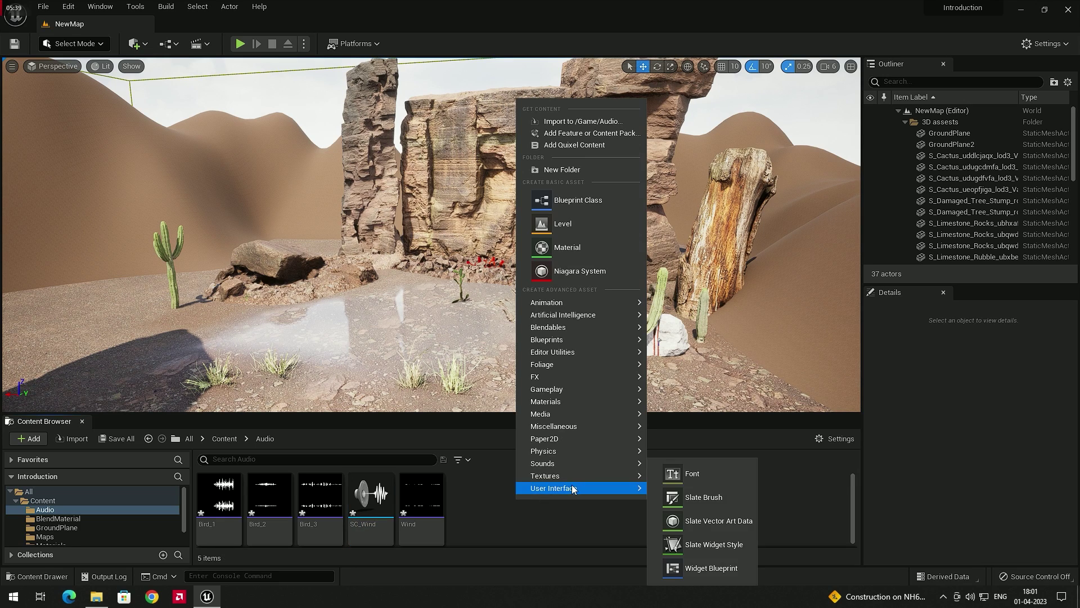
mouse_move(585, 463)
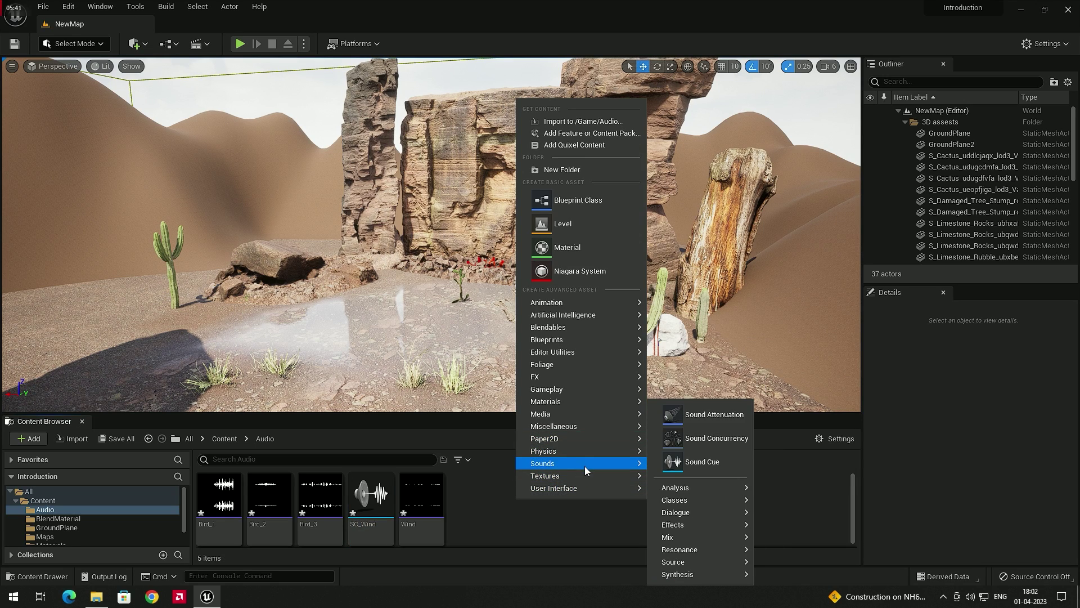
click(678, 461)
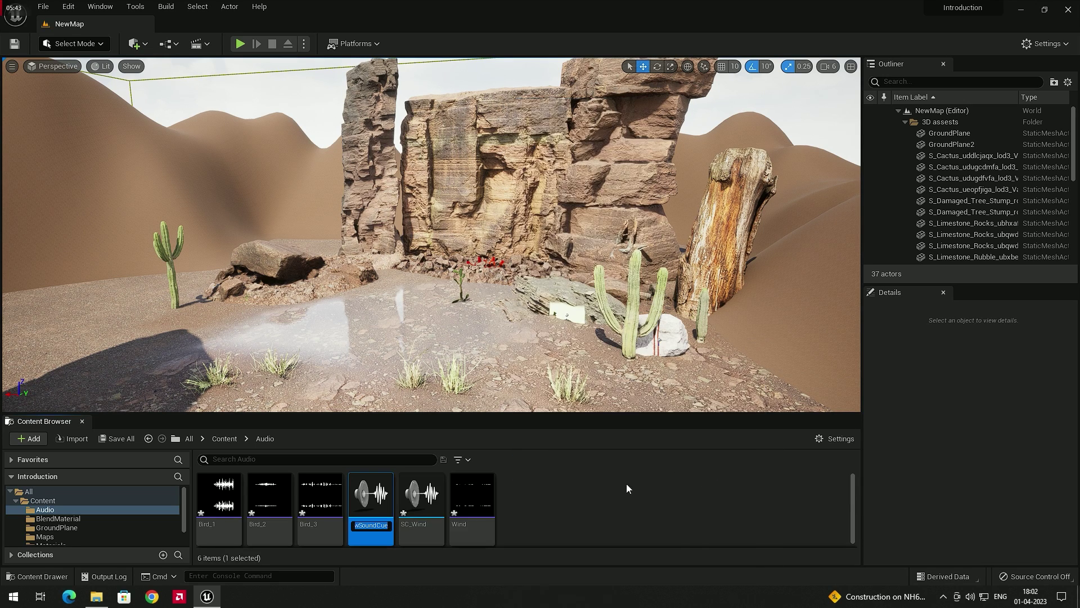
double_click(362, 531)
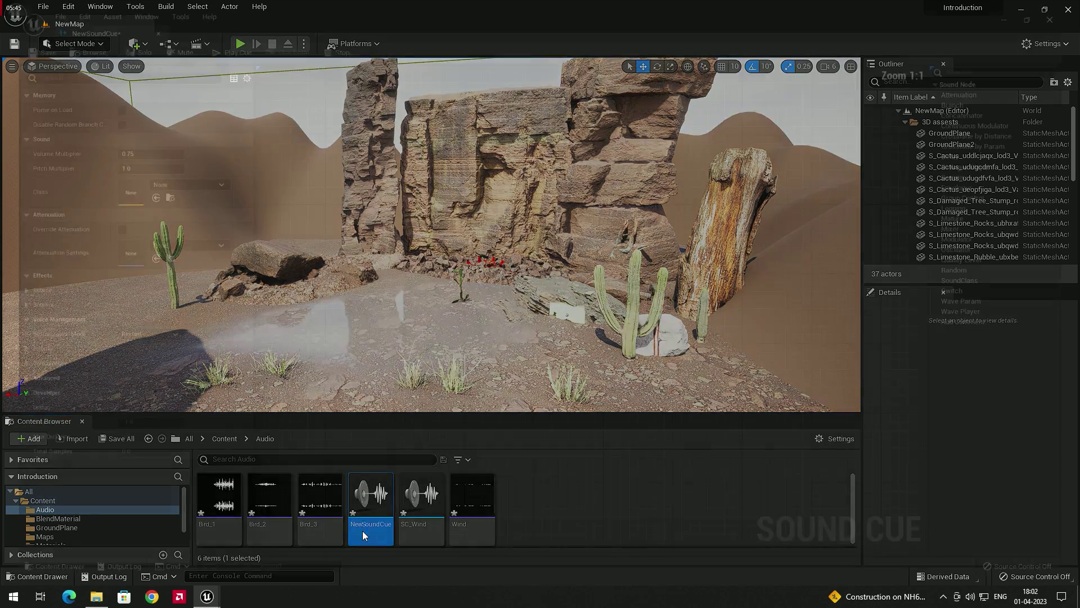
drag(600, 351, 664, 320)
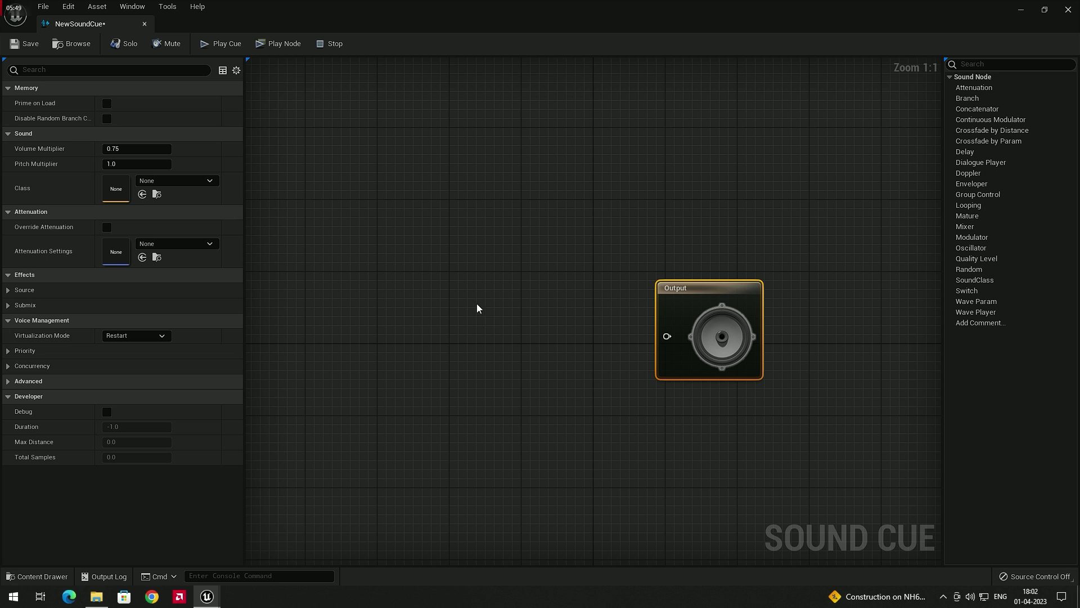
Step: Add the Wind sound wave to the empty cue's graph, connect it to the Output node and close the editor
double_click(430, 15)
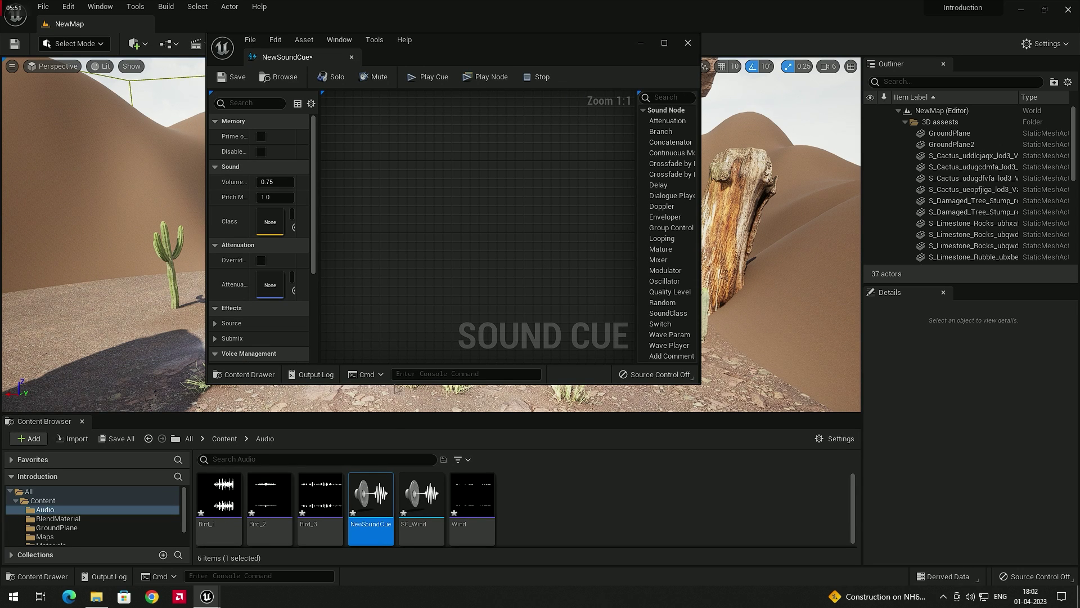
click(218, 501)
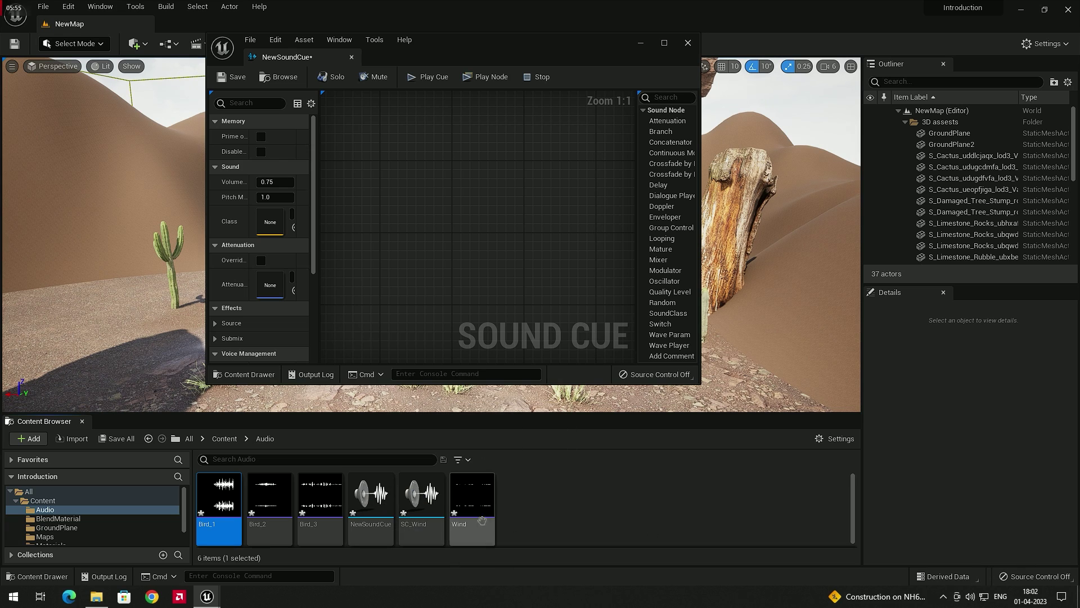
drag(482, 521, 484, 276)
click(663, 43)
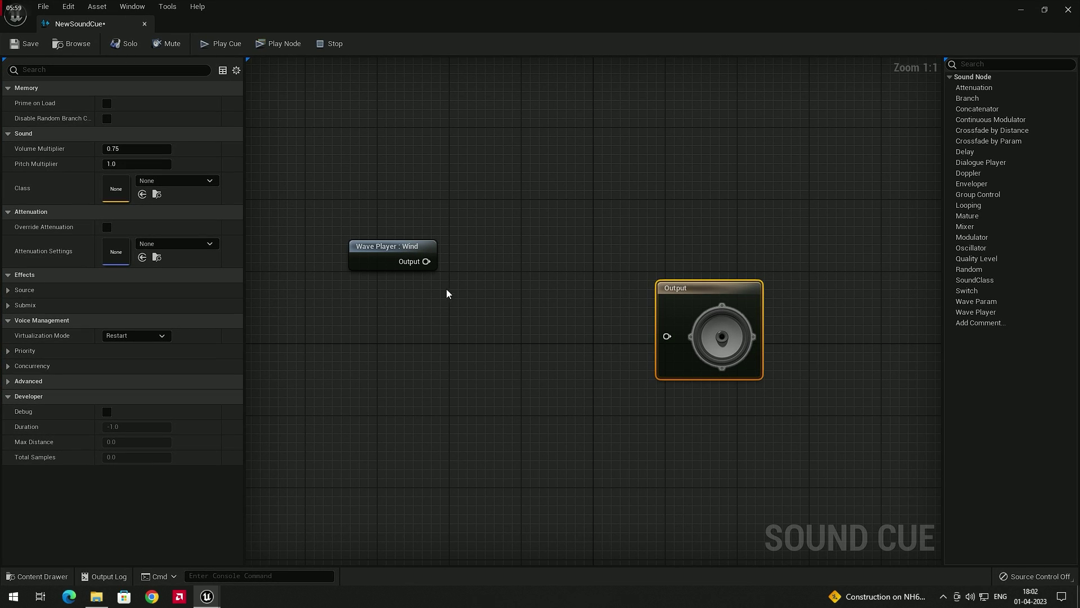
drag(428, 261, 667, 335)
click(498, 224)
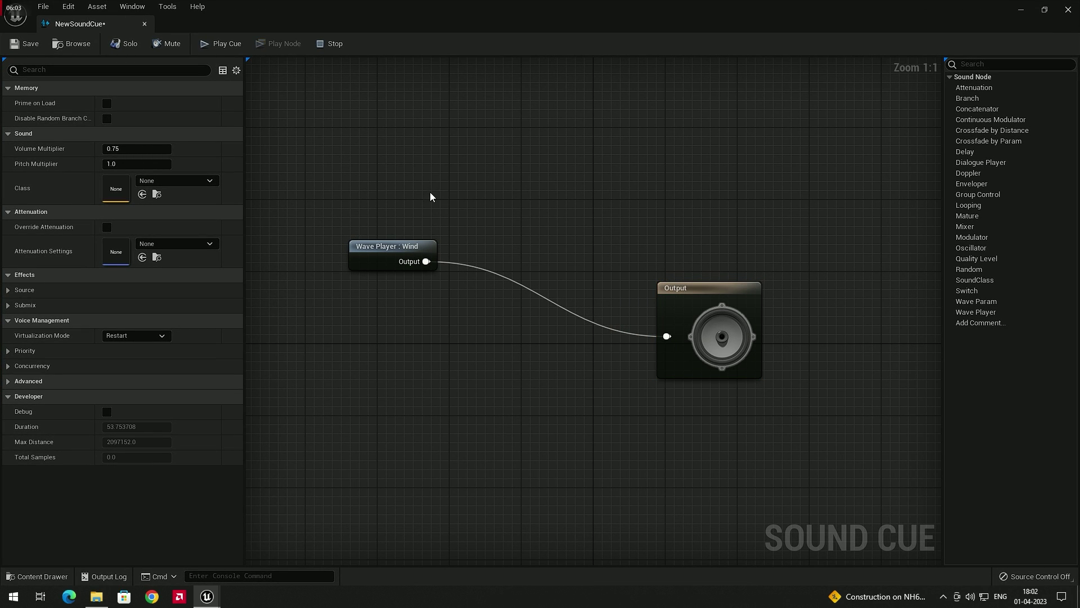
click(1068, 10)
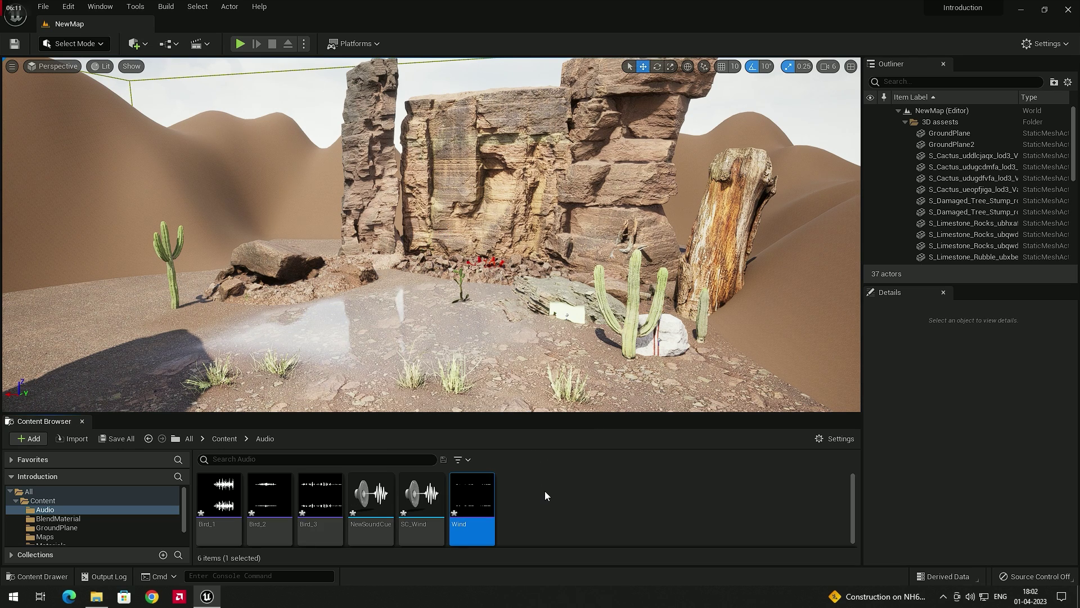
Step: Delete the NewSoundCue asset from the Audio folder
click(384, 522)
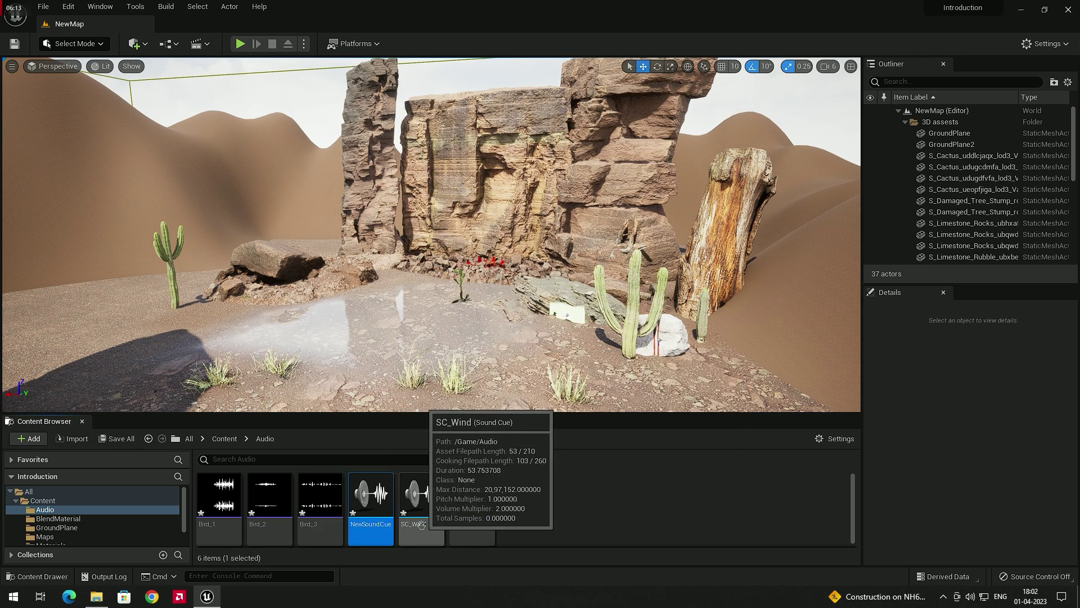
key(Delete)
click(474, 481)
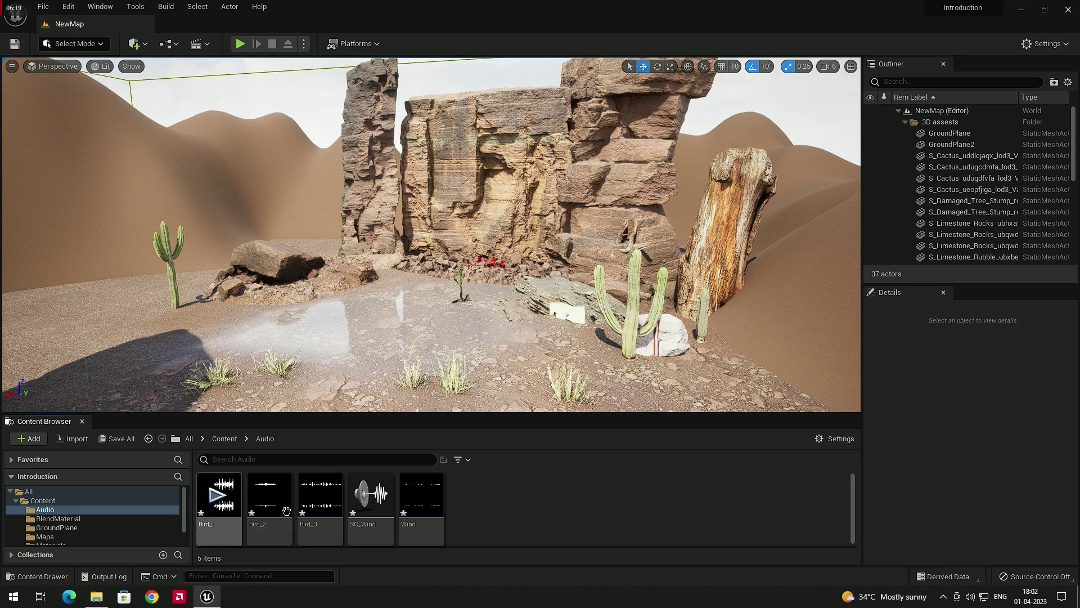
Step: Create a sound cue from the Bird_1 sound wave and name it SC_BirdsSounds
click(228, 526)
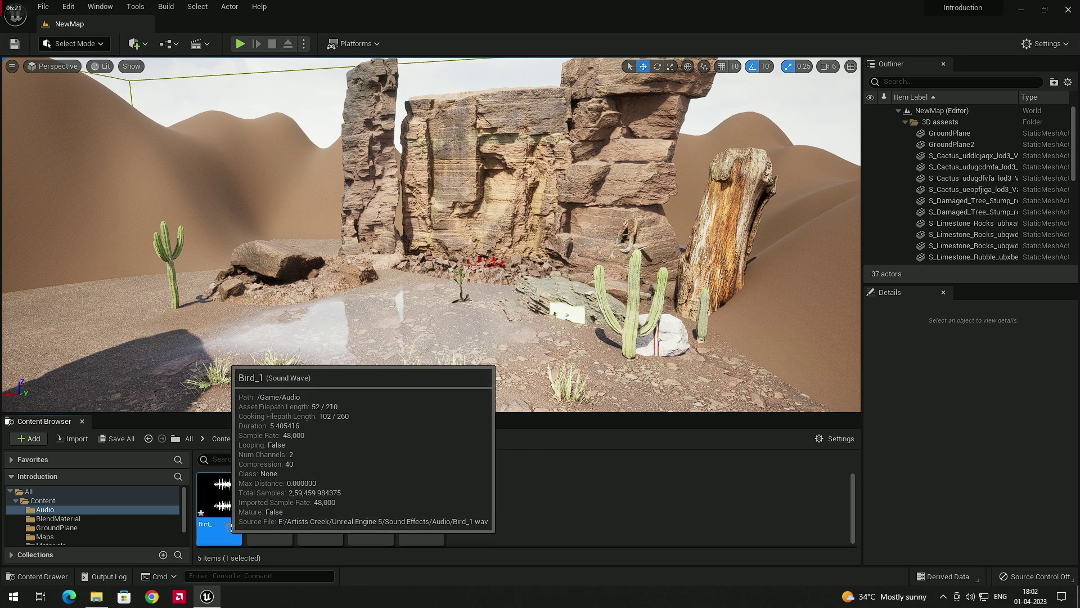
right_click(225, 525)
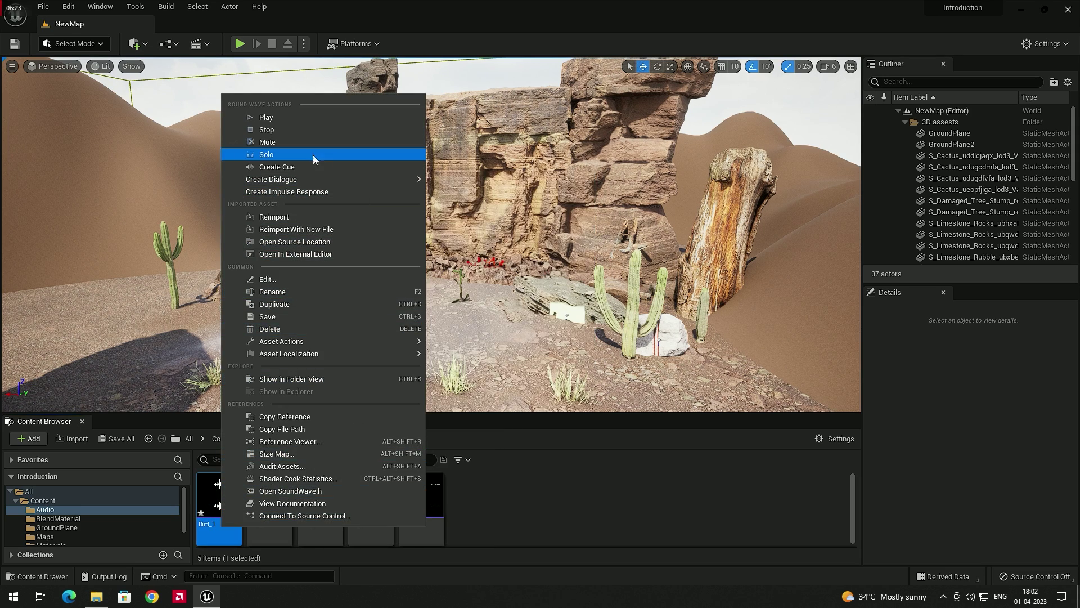
click(296, 165)
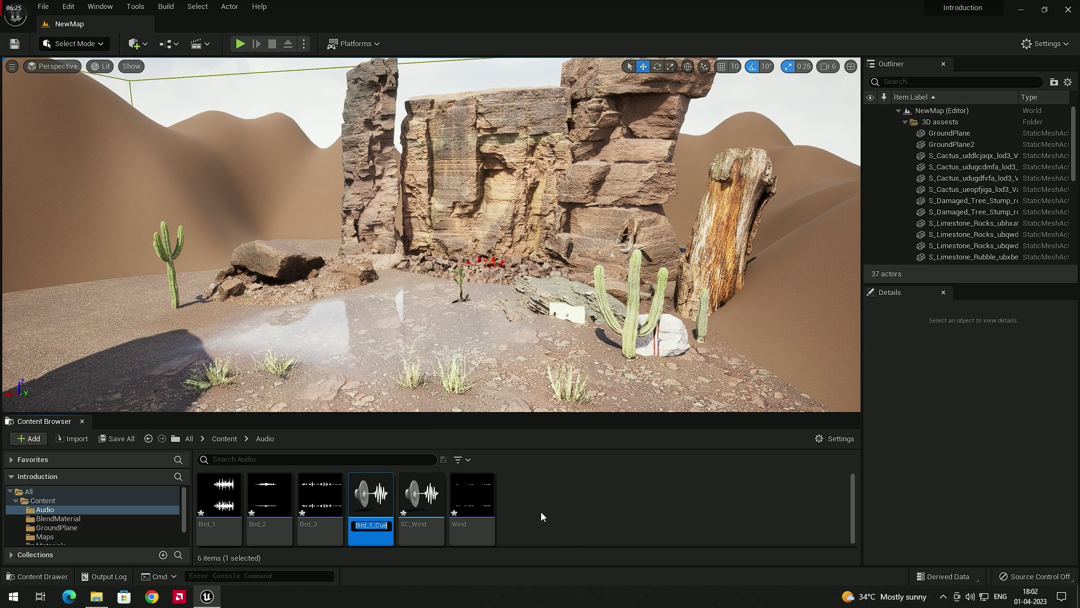
text(SC)
text(_B)
text(irdsSou)
text(nds)
key(Return)
Step: In the SC_BirdsSounds cue, move the Bird_1 Wave Player node away from the Output node and preview the cue
double_click(377, 531)
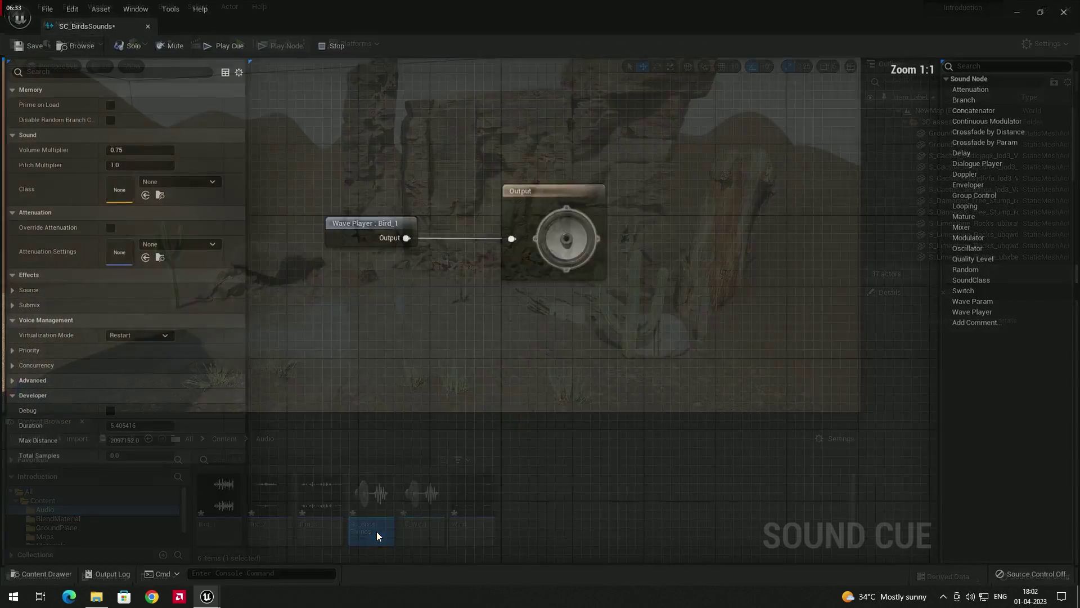
drag(562, 327, 515, 310)
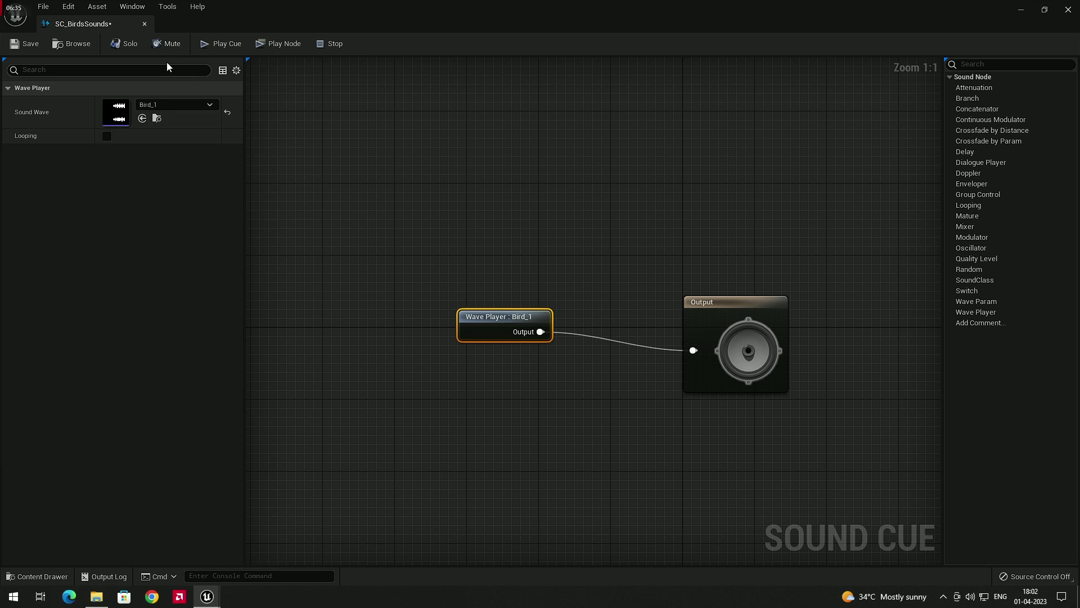
click(207, 41)
Step: Add the Bird_2 and Bird_3 sound waves to the SC_BirdsSounds graph below the Bird_1 node
drag(431, 16, 561, 58)
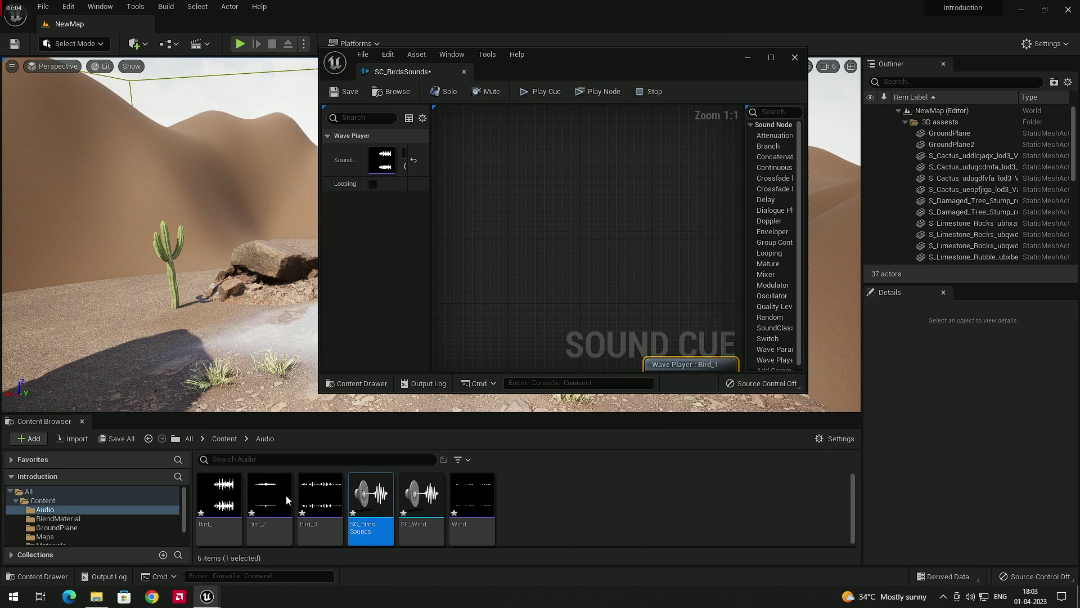
click(272, 500)
ctrl+click(318, 510)
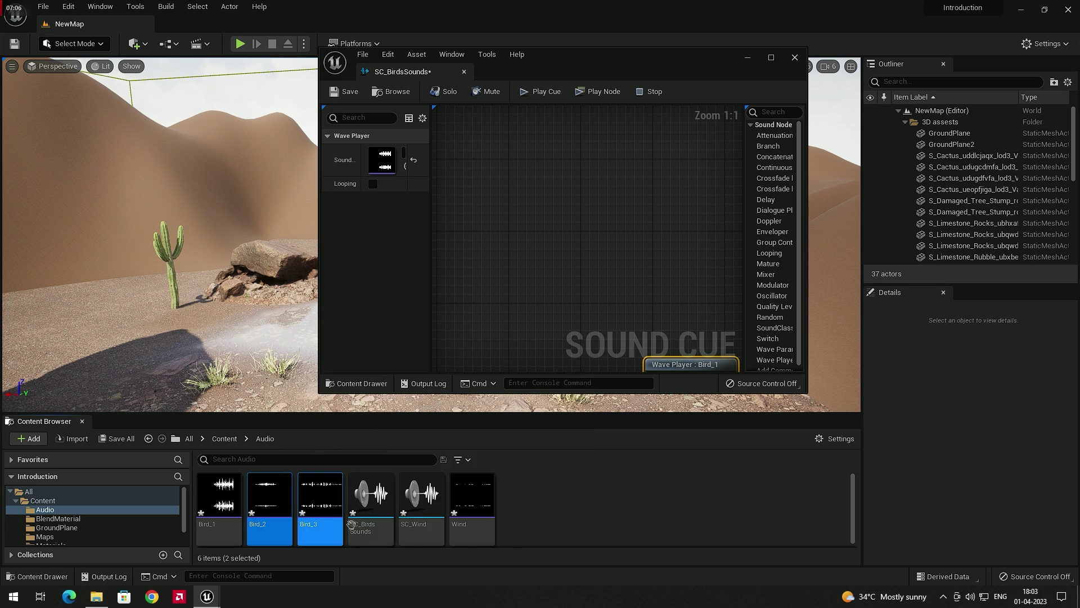
drag(319, 513, 557, 278)
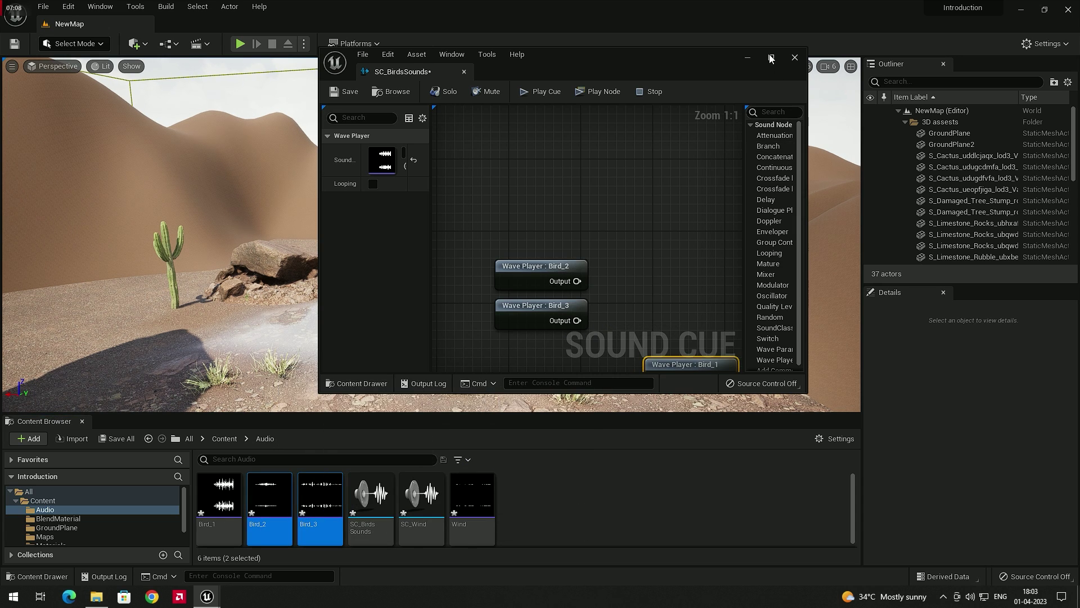
click(770, 56)
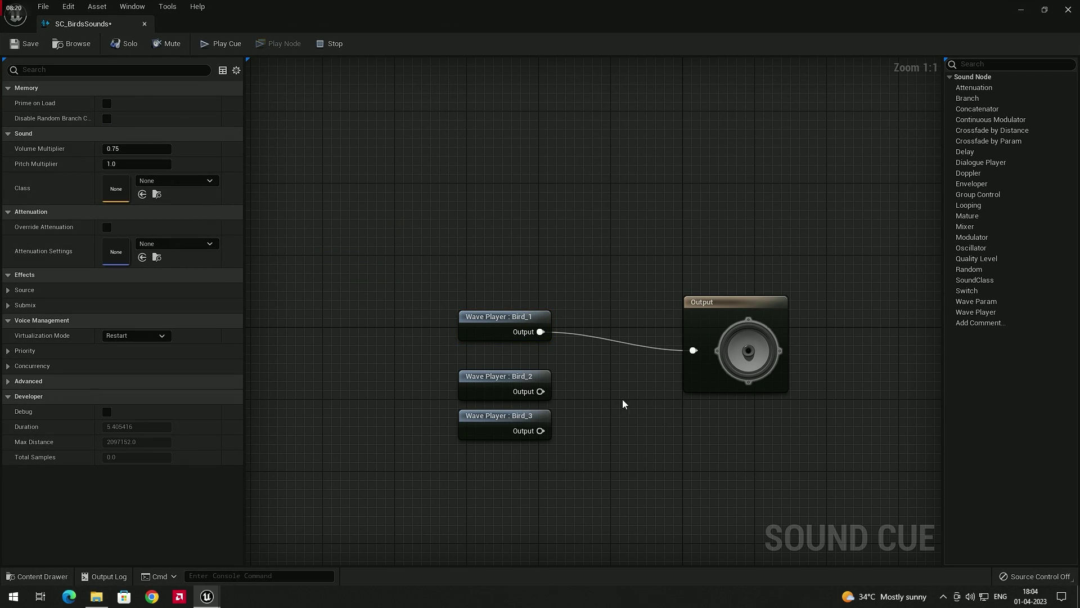
mouse_move(438, 289)
mouse_down()
mouse_move(586, 515)
mouse_move(578, 463)
mouse_up()
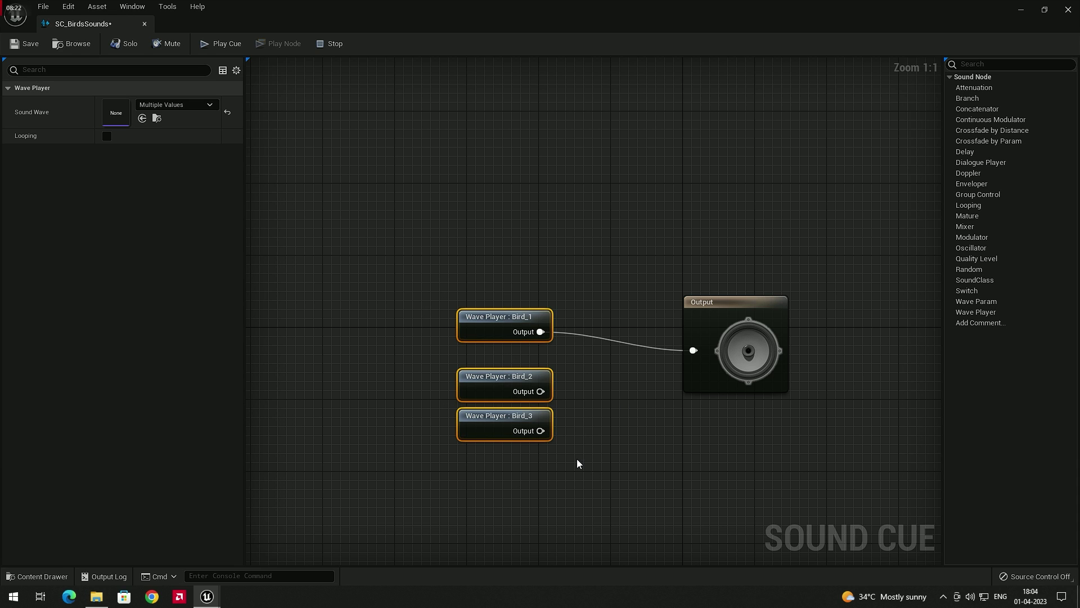
click(576, 462)
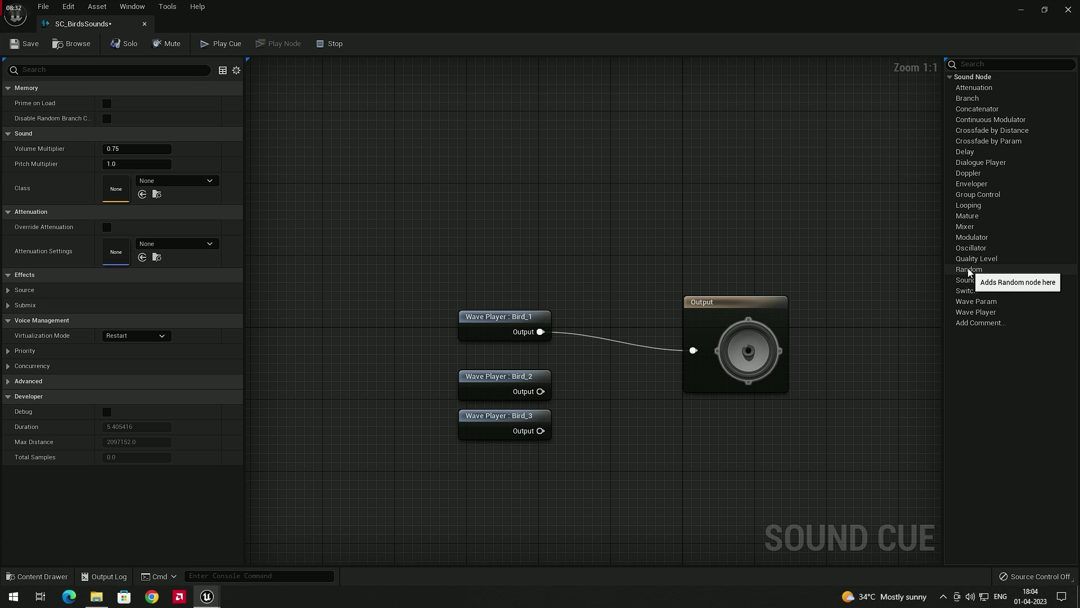
Step: Add a Random node beside the Bird_3 Wave Player and shift Bird_3 slightly away from it
right_click(613, 467)
text(ran)
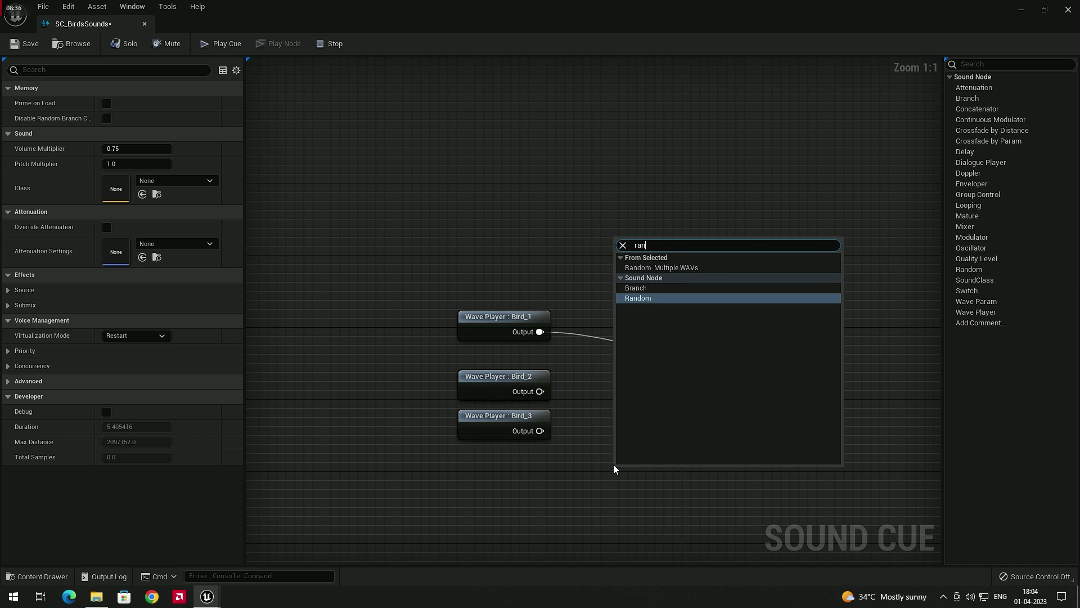
click(644, 299)
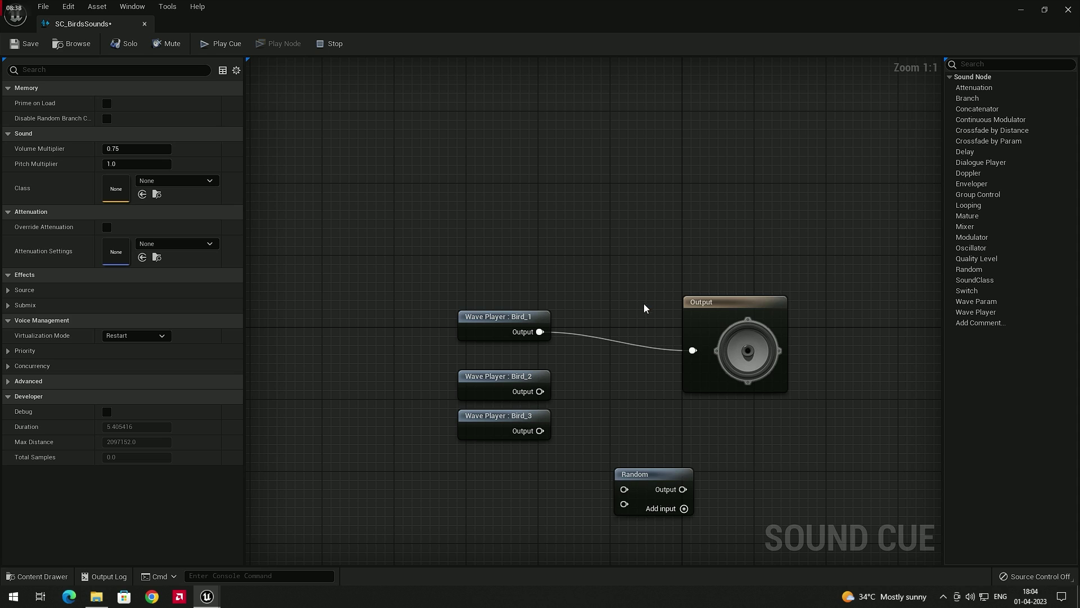
drag(647, 473, 628, 445)
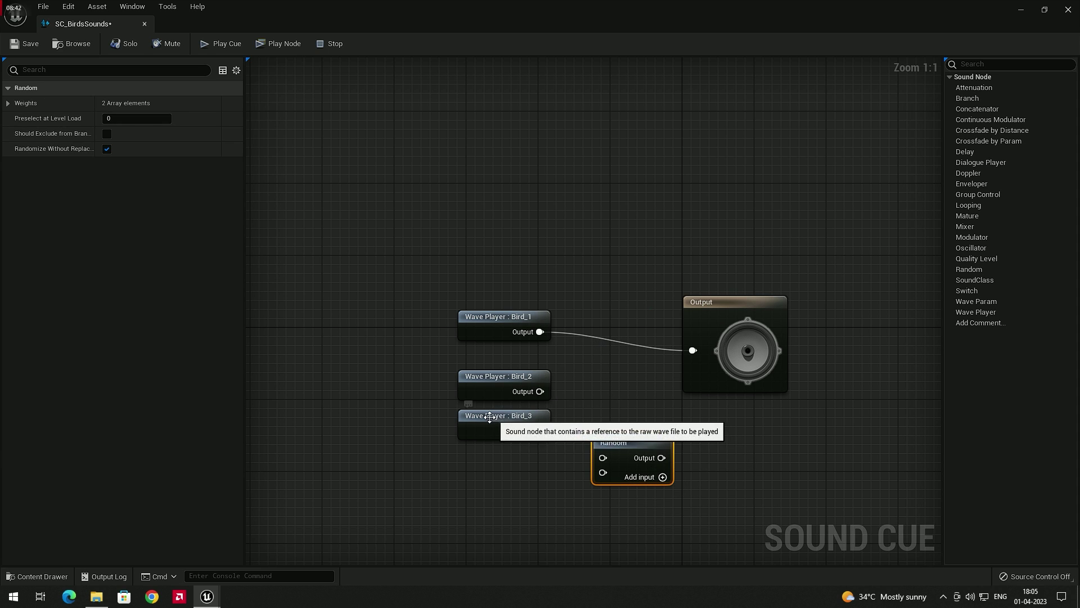
drag(485, 416, 476, 417)
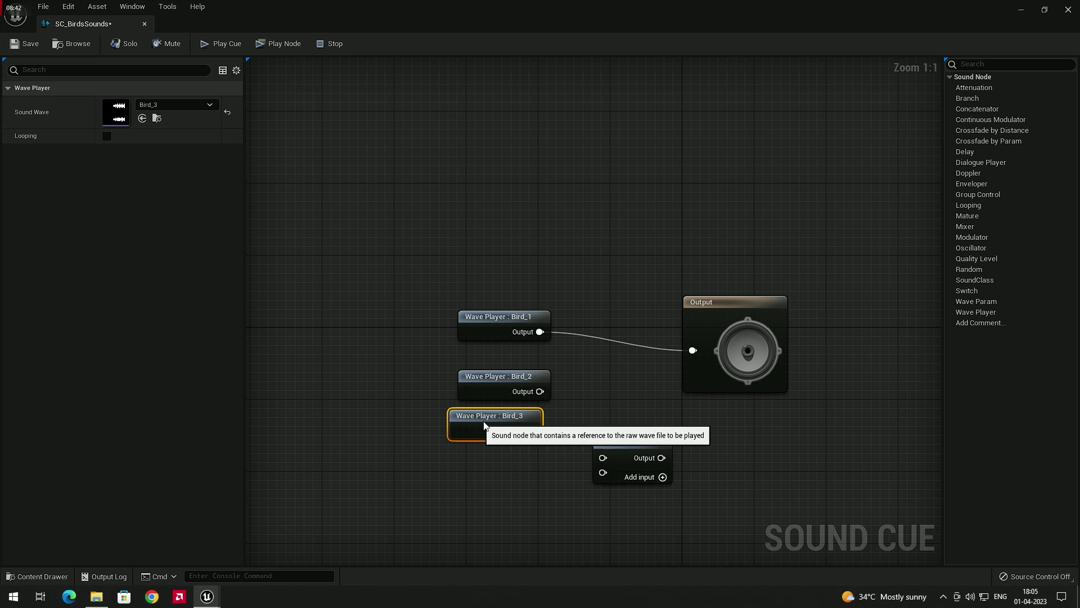
Step: Disconnect Bird_1 from the Output node and connect Bird_1 and Bird_2 to the Random node's two inputs
alt+click(692, 349)
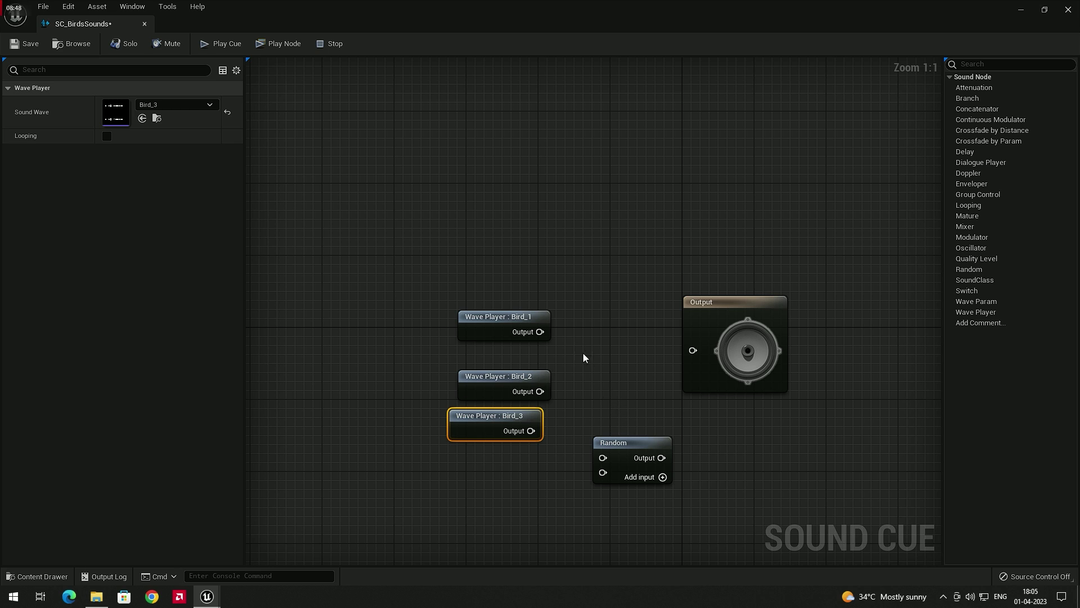
drag(542, 331, 602, 454)
drag(621, 449, 630, 404)
drag(539, 391, 612, 428)
Step: Align Bird_3 below Bird_2 and connect it to a new third input on the Random node
drag(487, 419, 496, 446)
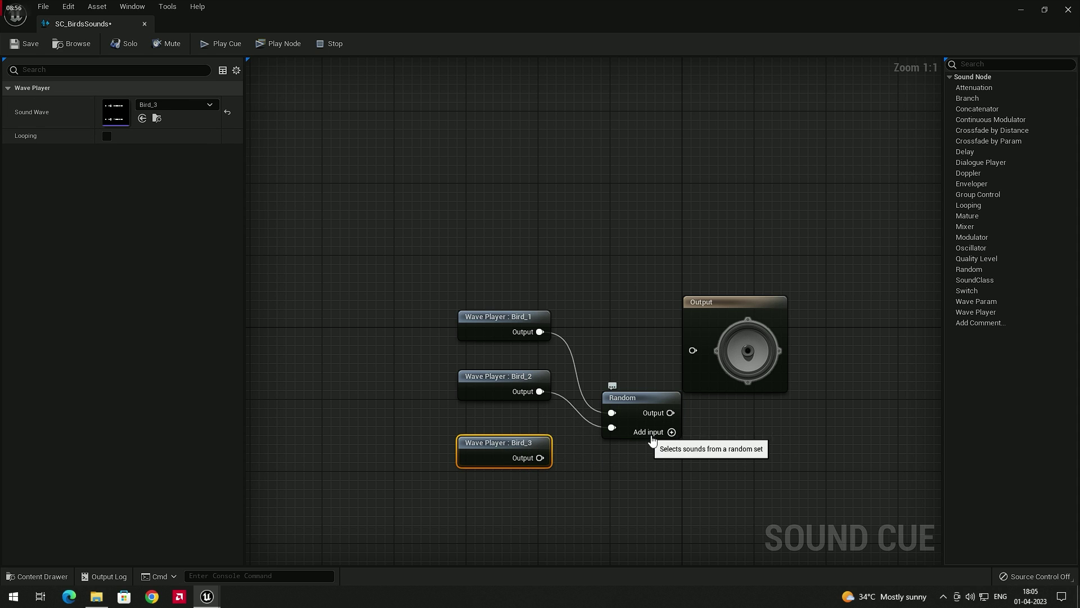
click(673, 432)
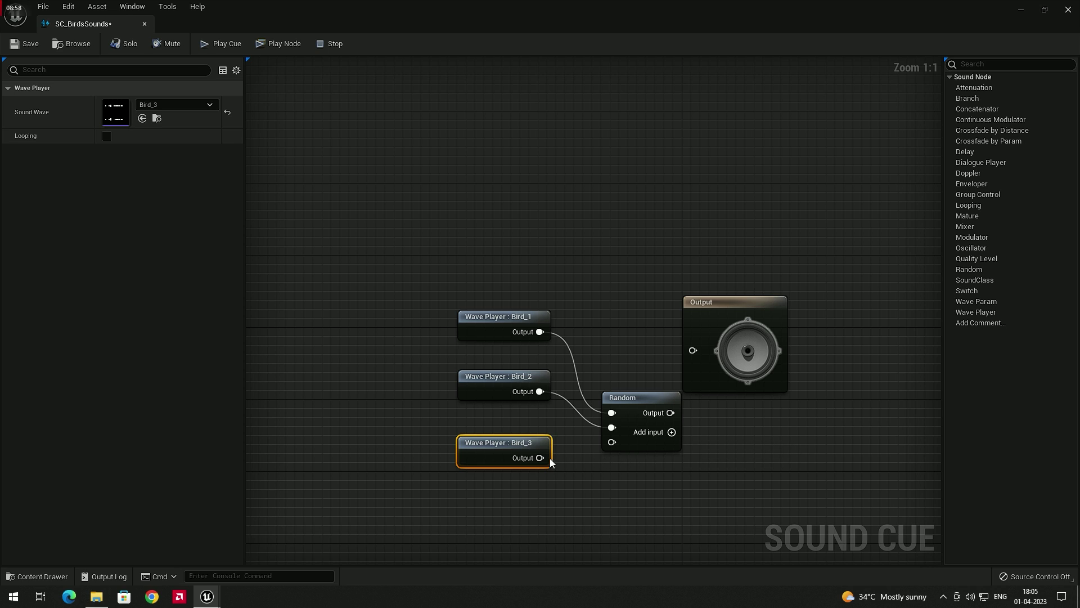
drag(541, 458, 611, 442)
Step: Move the Output node clear of the Random node and connect Random's output to it
drag(706, 360, 768, 418)
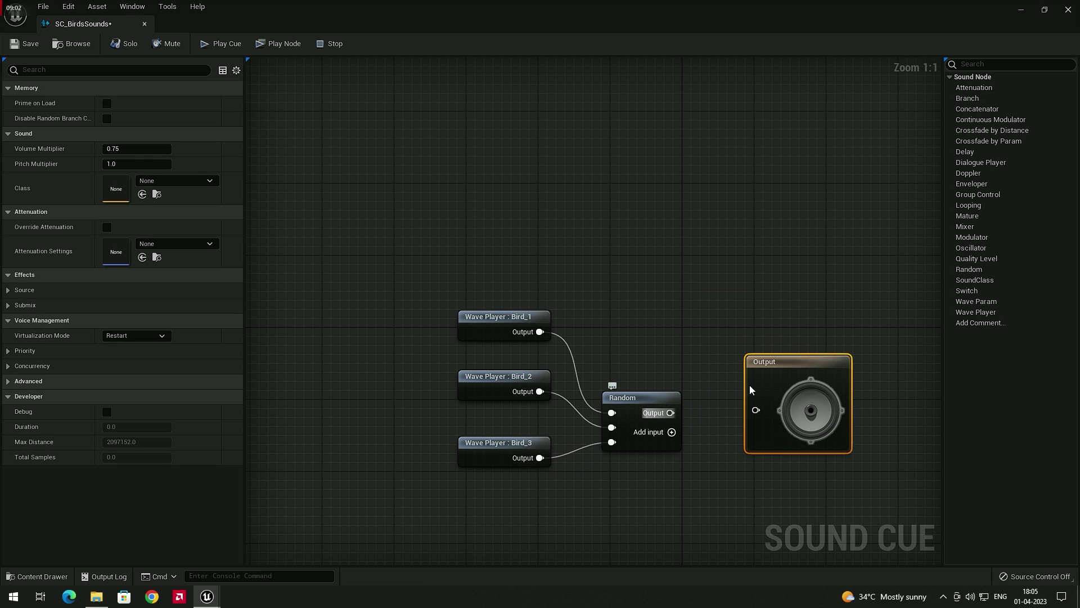
drag(670, 413, 754, 411)
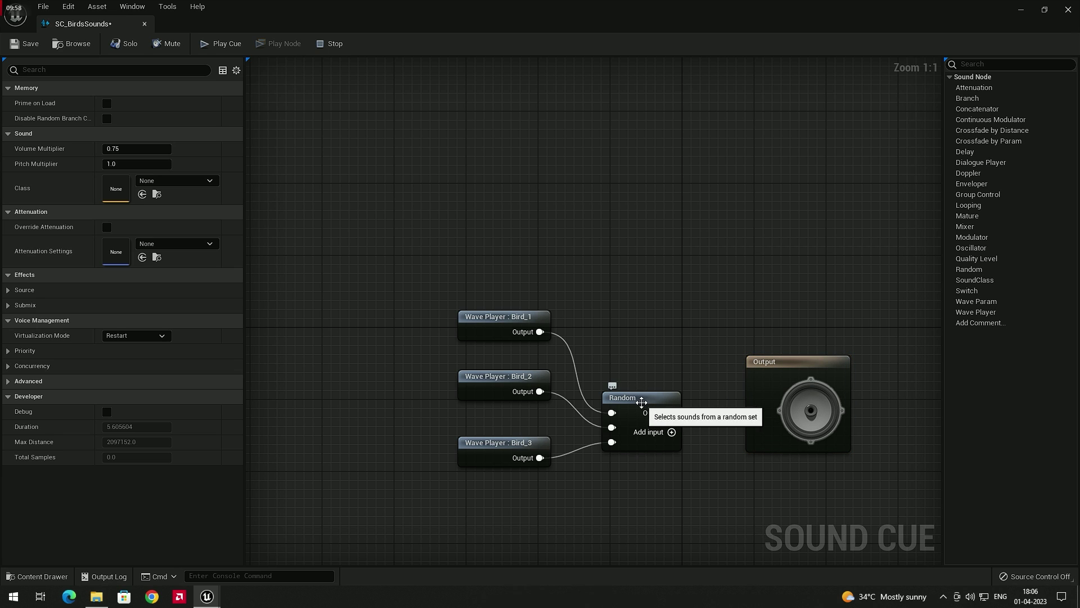
drag(640, 401, 649, 393)
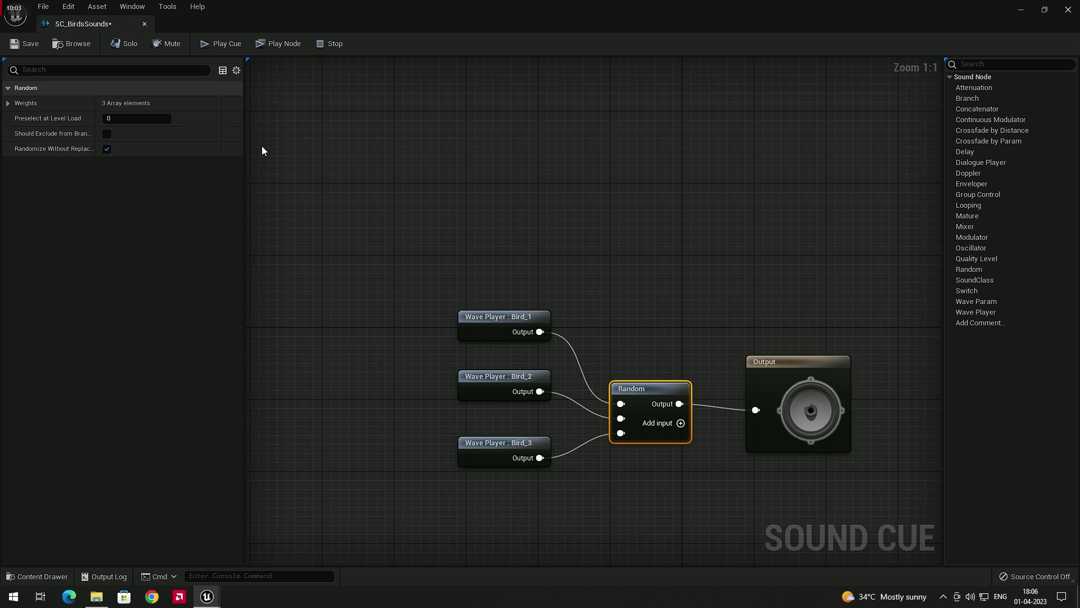
Step: Preview the cue three times to check which bird sound the Random node picks
click(214, 45)
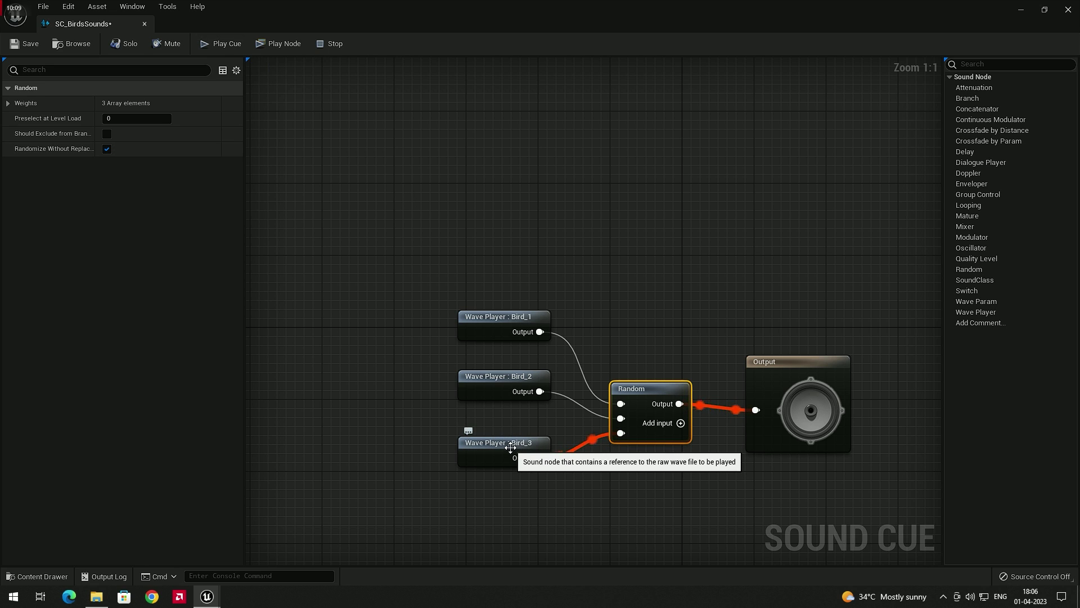
click(211, 46)
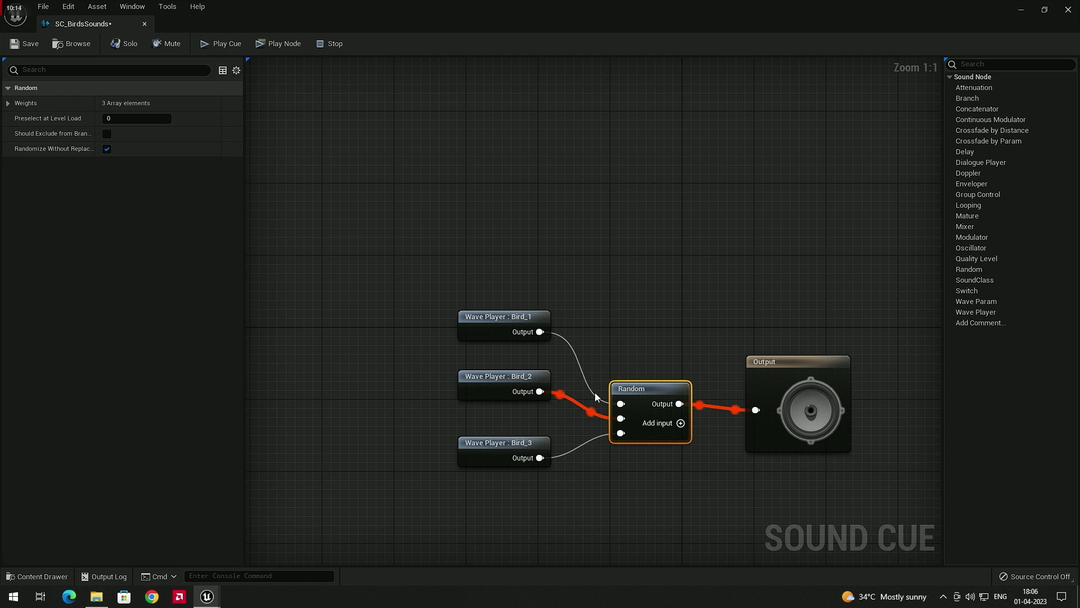
click(210, 46)
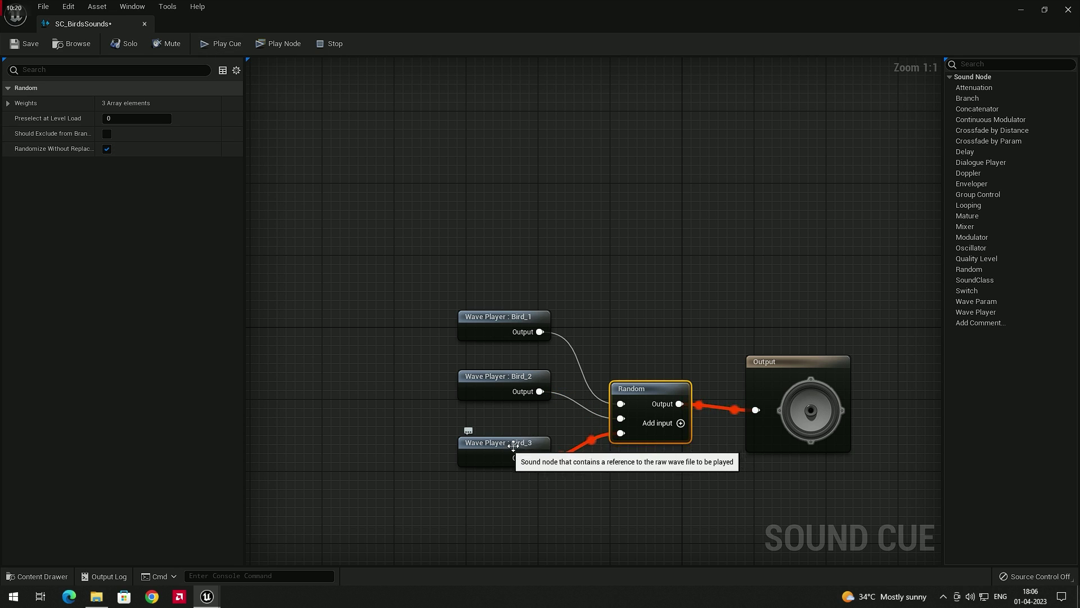
click(612, 321)
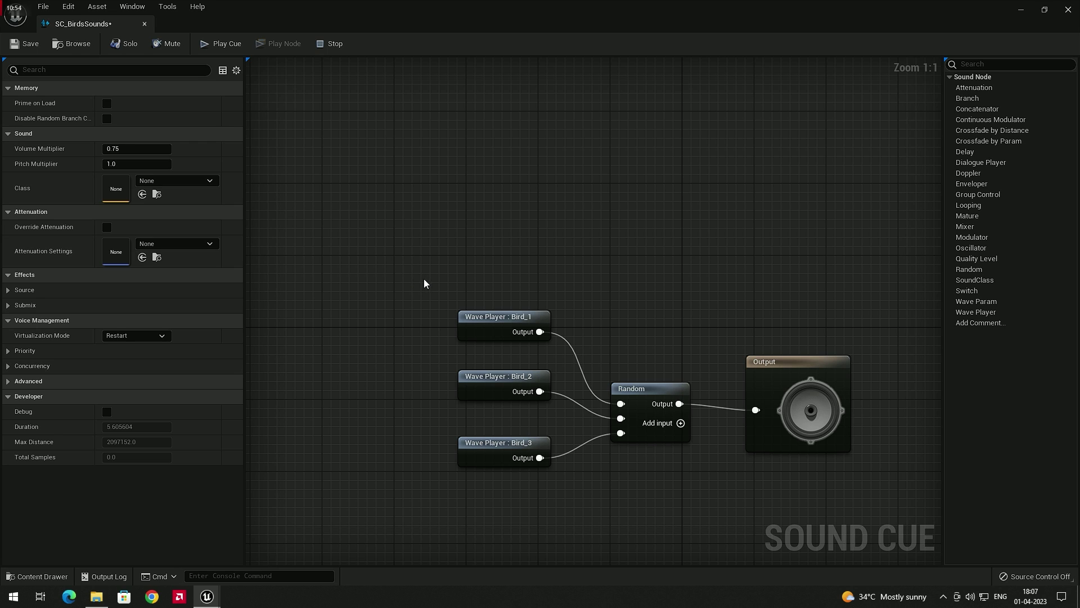
Step: Move the Output node farther from the Random node to make room between them
click(498, 321)
click(495, 379)
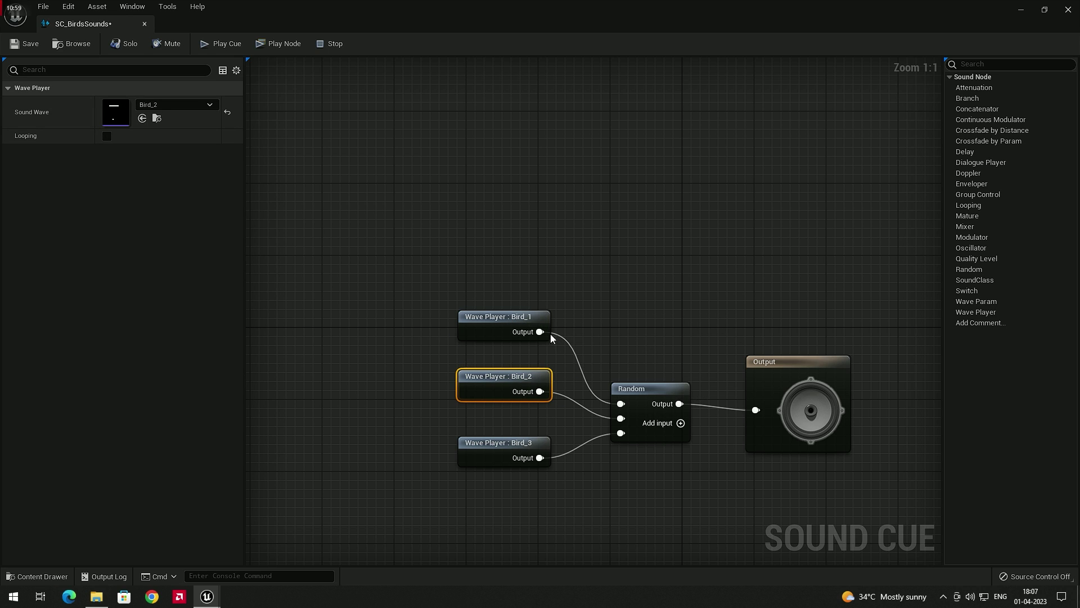
drag(779, 375, 840, 364)
Step: Add a Modulator node and wire it between the Random node and the Output node
right_click(696, 288)
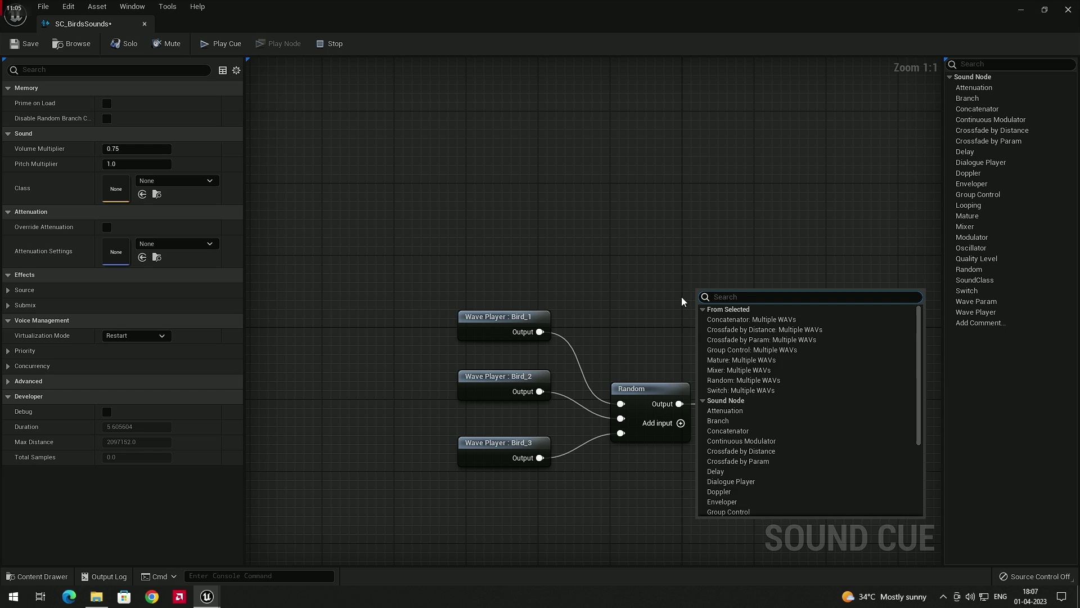
text(mod)
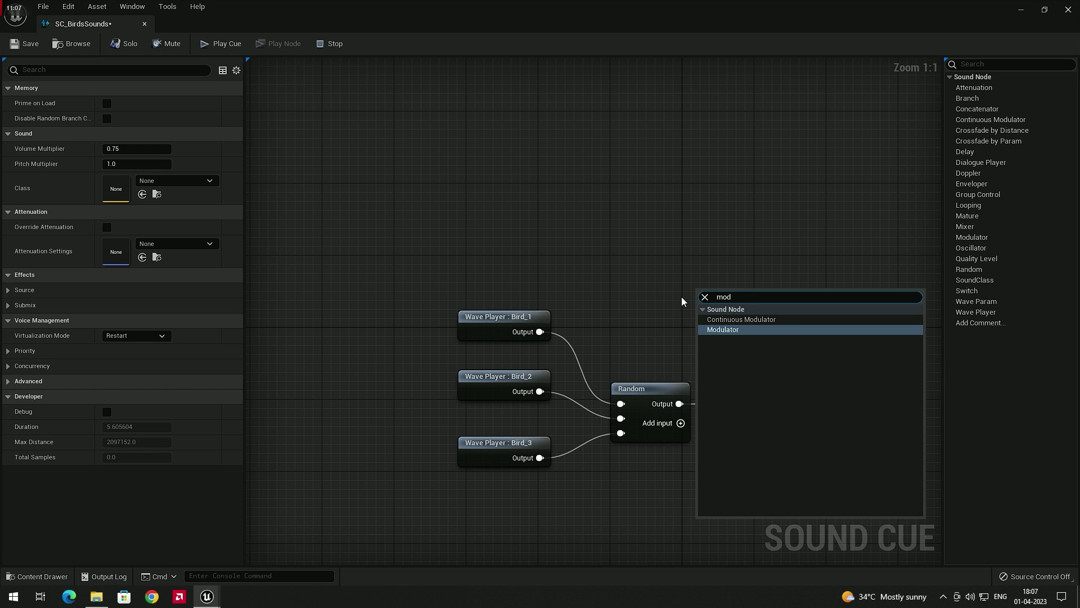
click(791, 333)
mouse_move(728, 301)
mouse_down()
mouse_move(738, 379)
mouse_move(738, 316)
mouse_up()
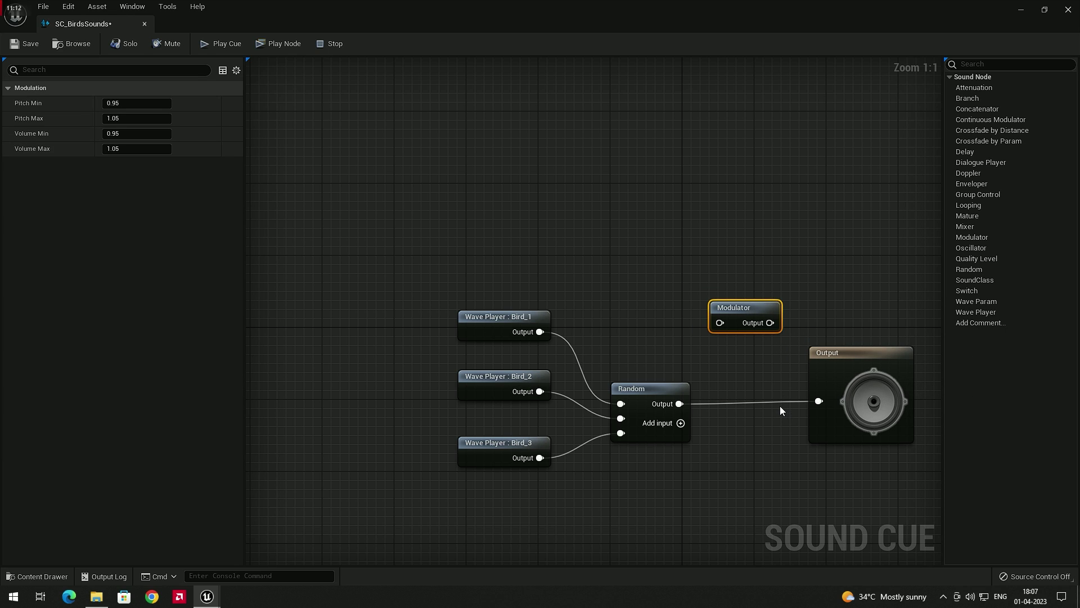
click(782, 406)
alt+click(818, 402)
drag(680, 403, 819, 401)
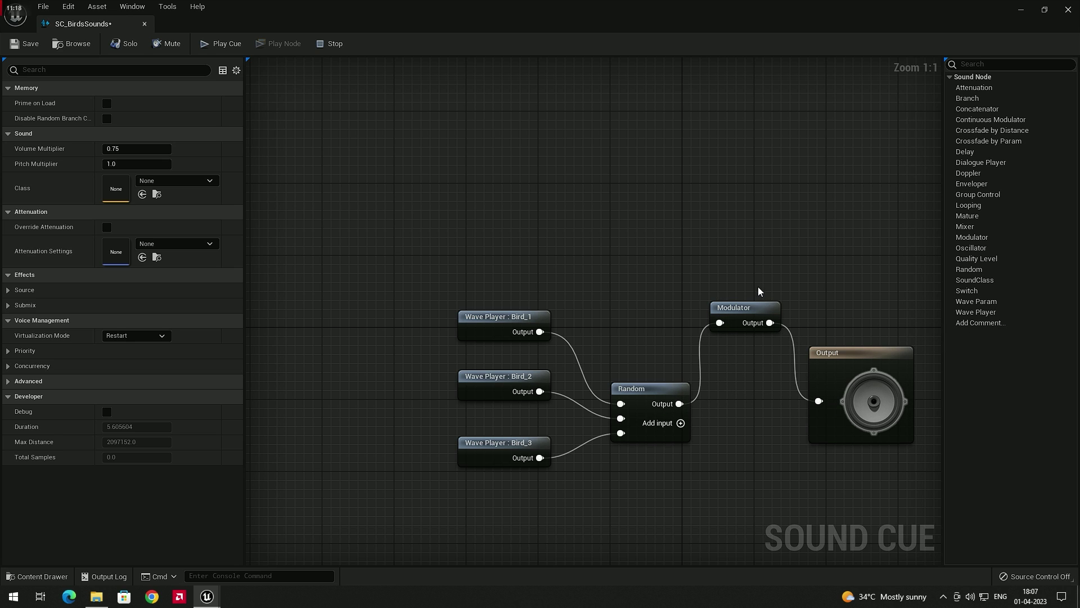
Step: Set the Modulator's Pitch Min to 1.10687 and Pitch Max to 1.211934, and preview the cue several times
click(740, 307)
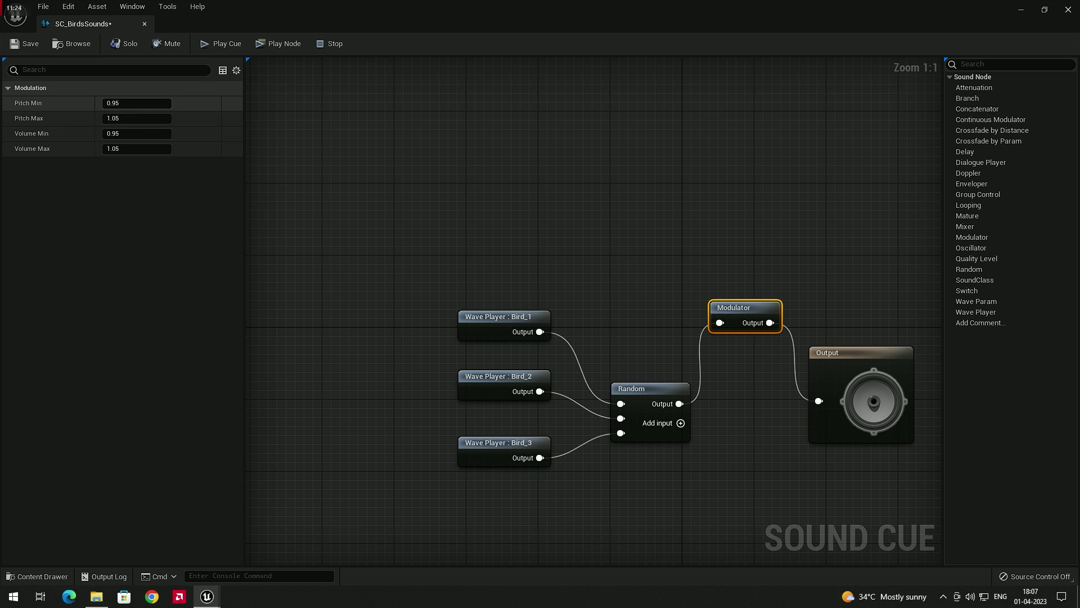
drag(116, 105, 138, 122)
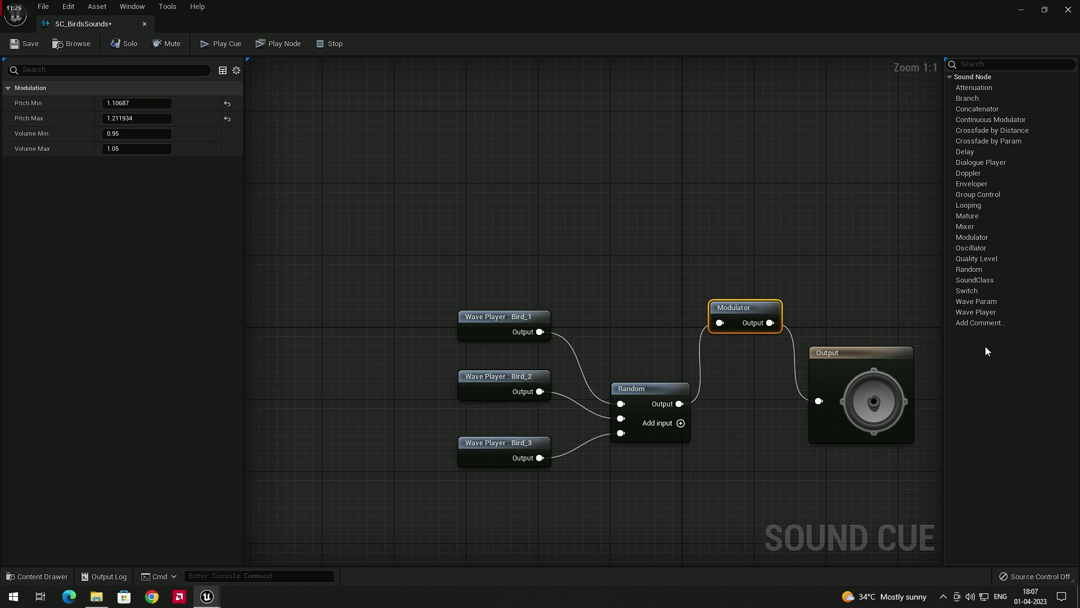
click(217, 44)
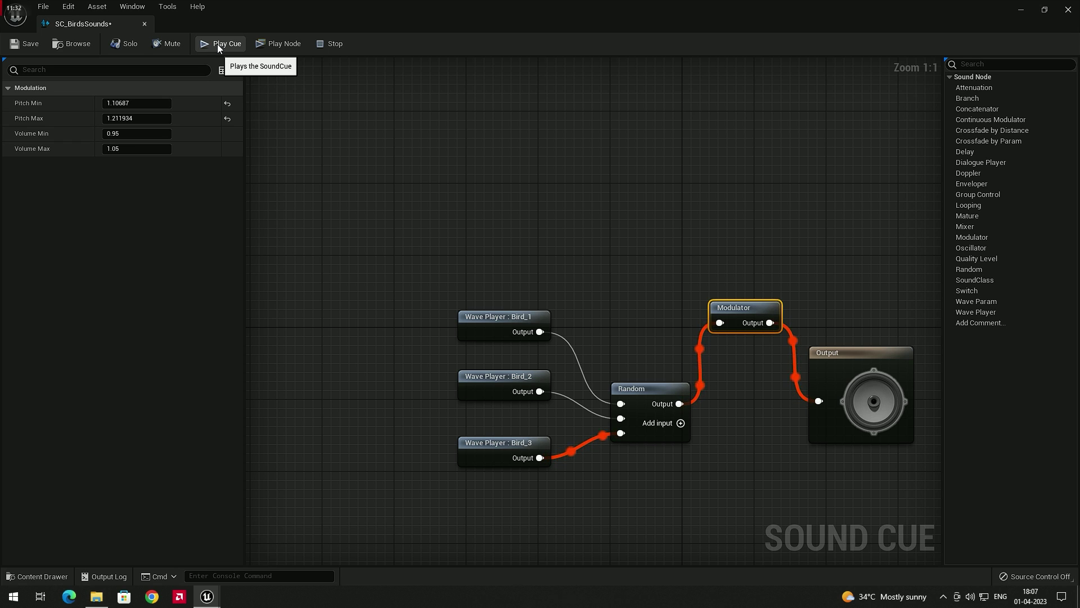
click(217, 44)
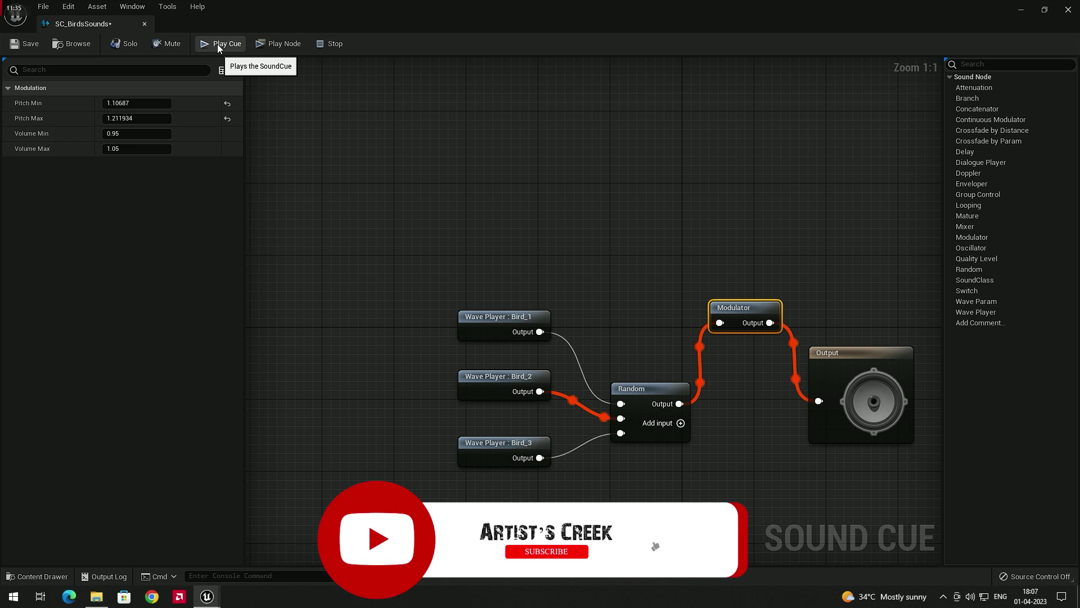
click(218, 44)
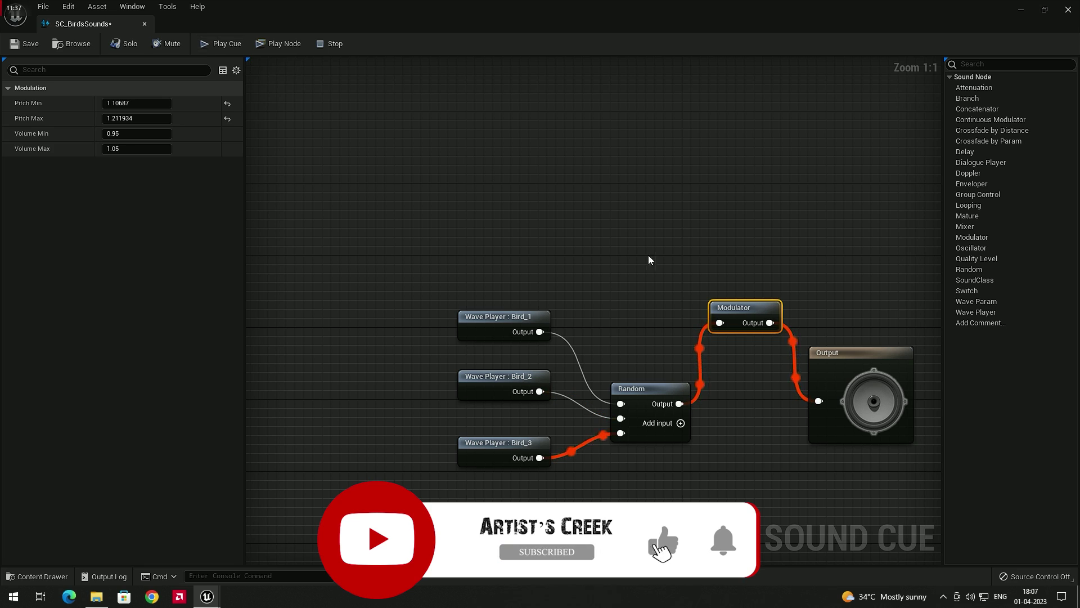
click(212, 44)
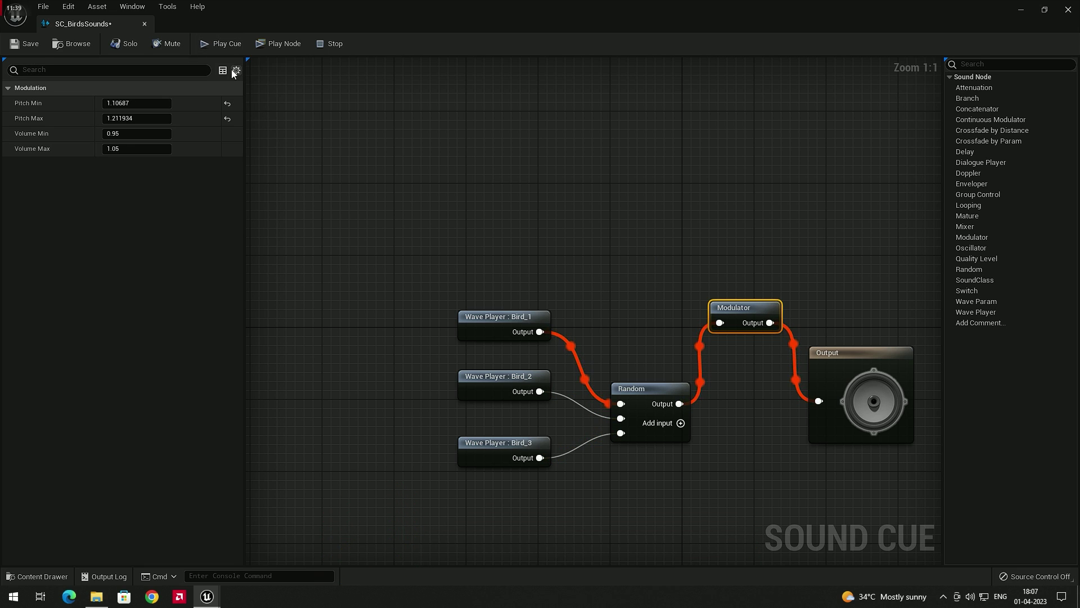
click(805, 311)
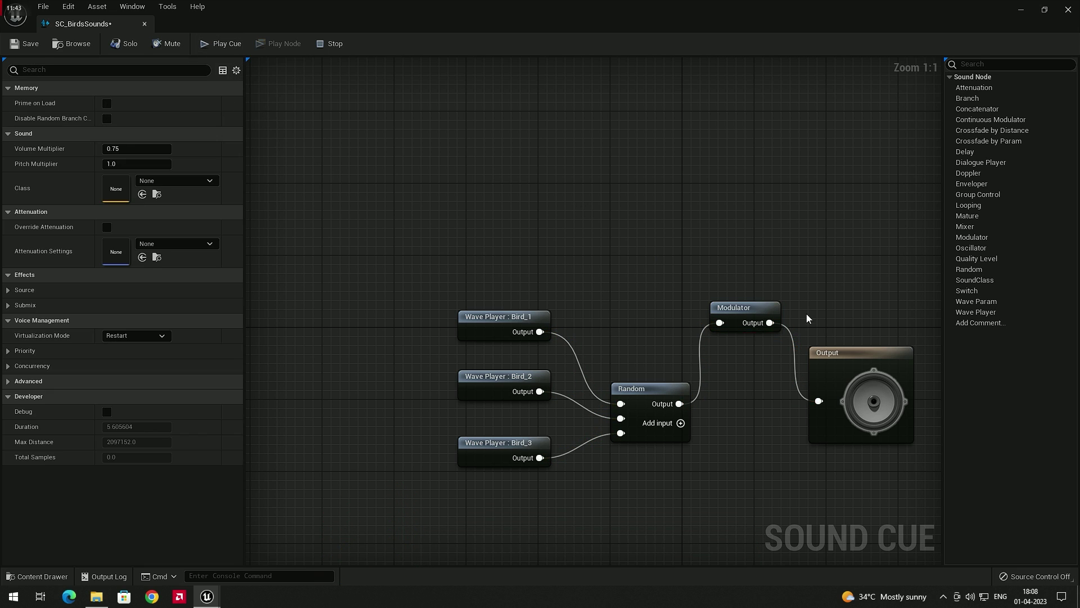
Step: Delete the Modulator node, reconnect the Random node directly to the Output node and close the cue editor
click(743, 307)
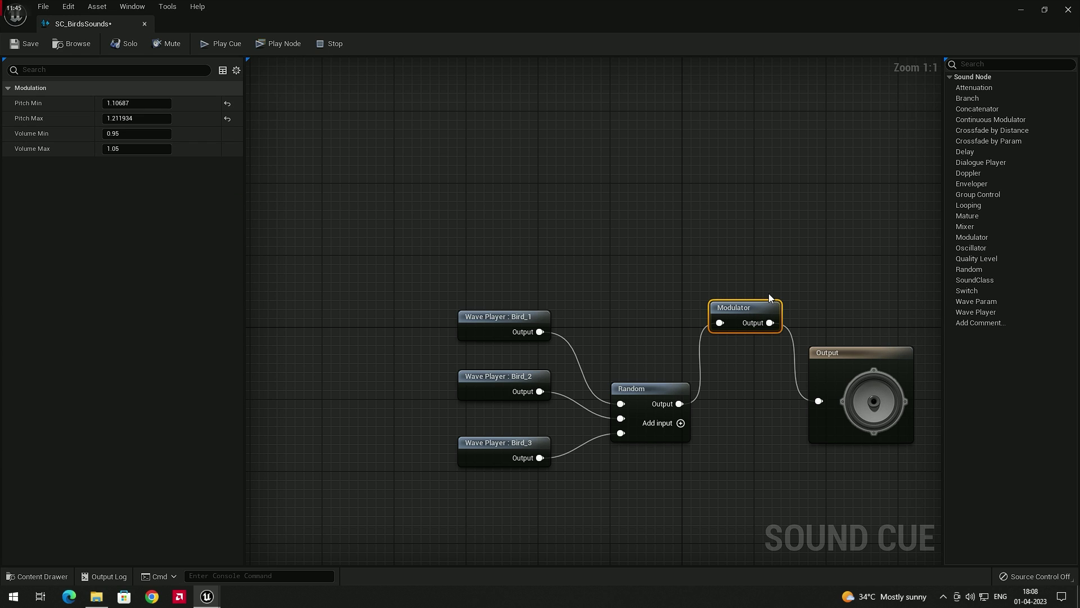
key(Delete)
drag(680, 403, 819, 401)
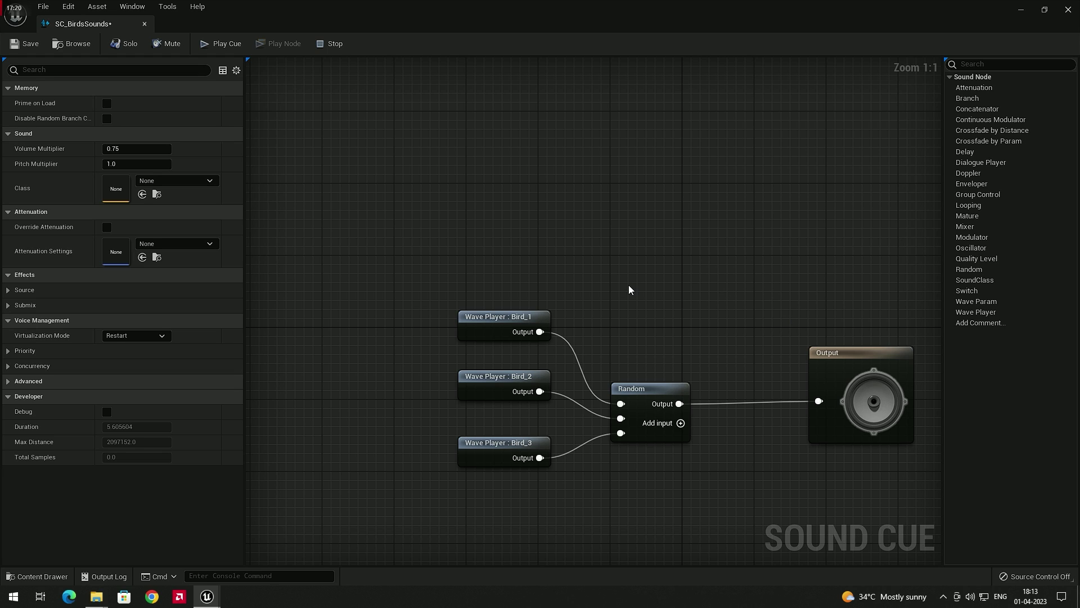
click(1068, 10)
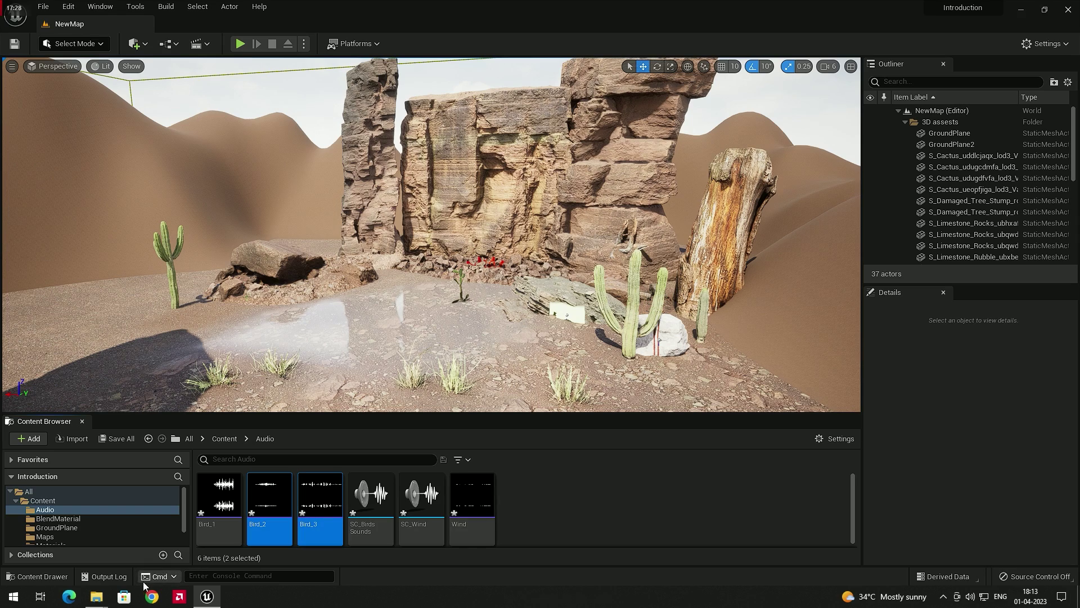
Step: Import the Background Music file from the Sound Effects > Audio folder on disk into the project's Audio folder and preview it
mouse_move(96, 596)
click(177, 538)
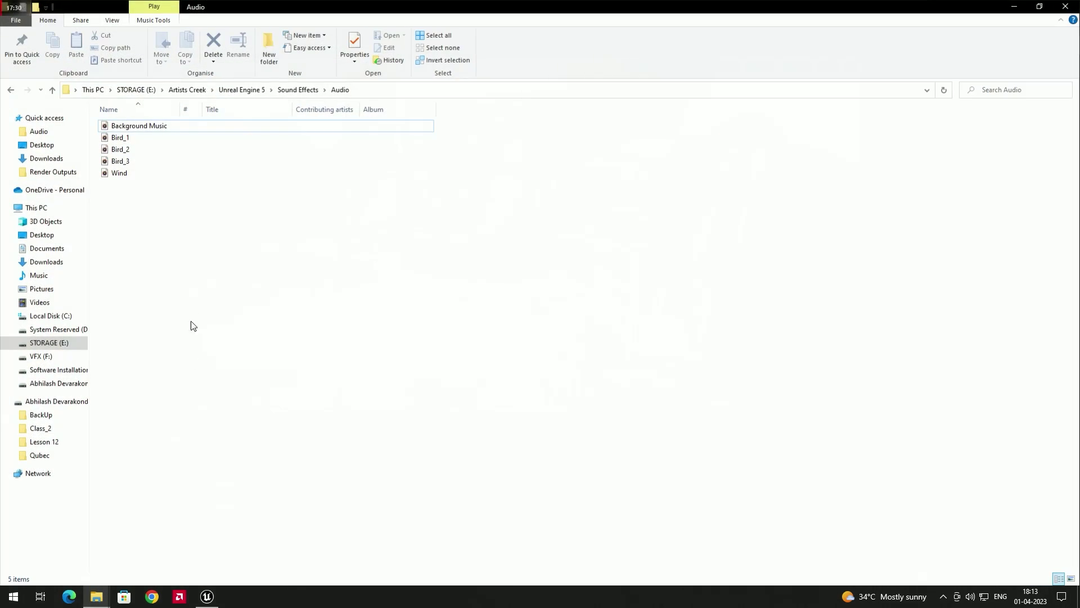
click(169, 125)
drag(220, 121, 600, 501)
click(514, 502)
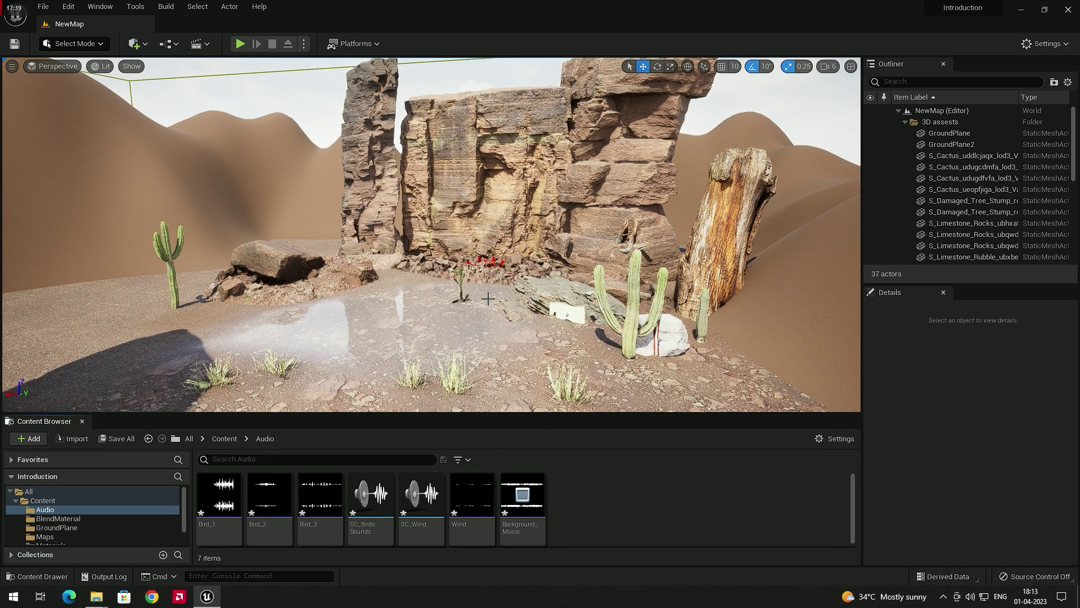
click(522, 493)
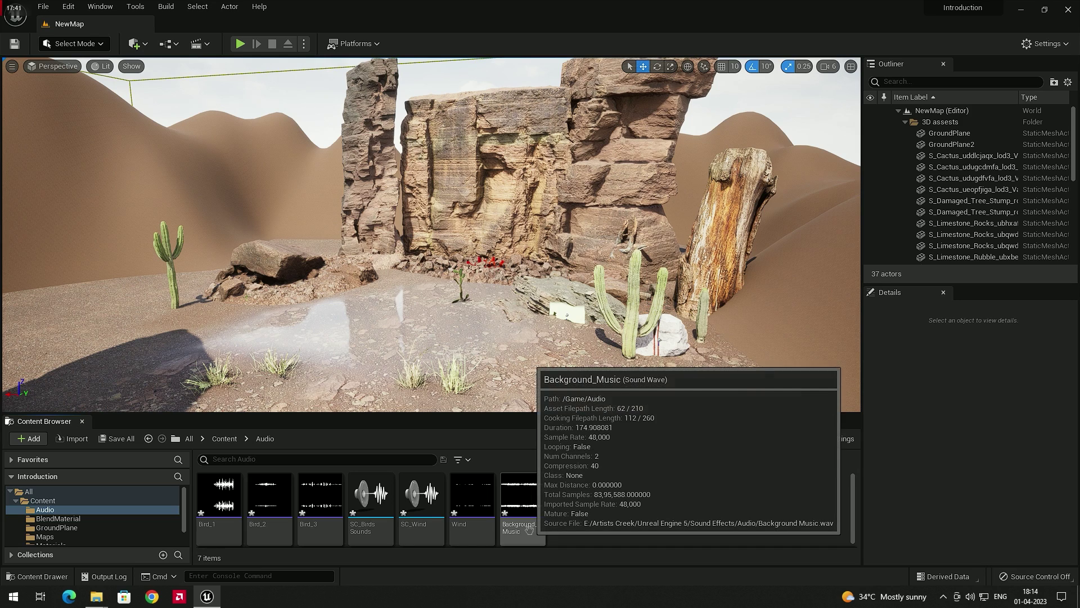
Step: Create a sound cue from the Background_Music sound wave and name it SC_BG
right_click(534, 524)
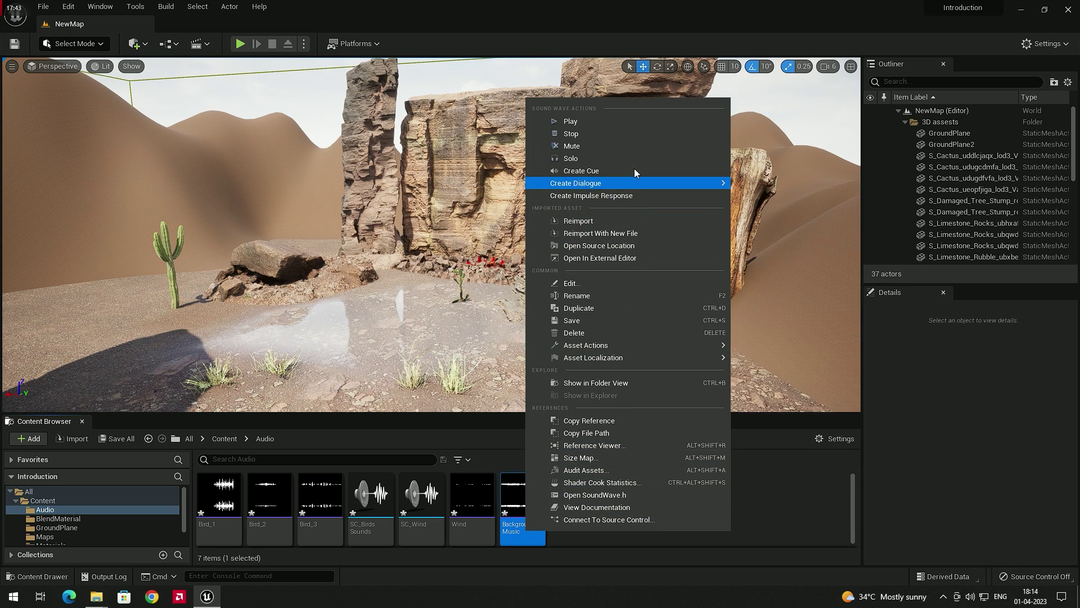
click(592, 171)
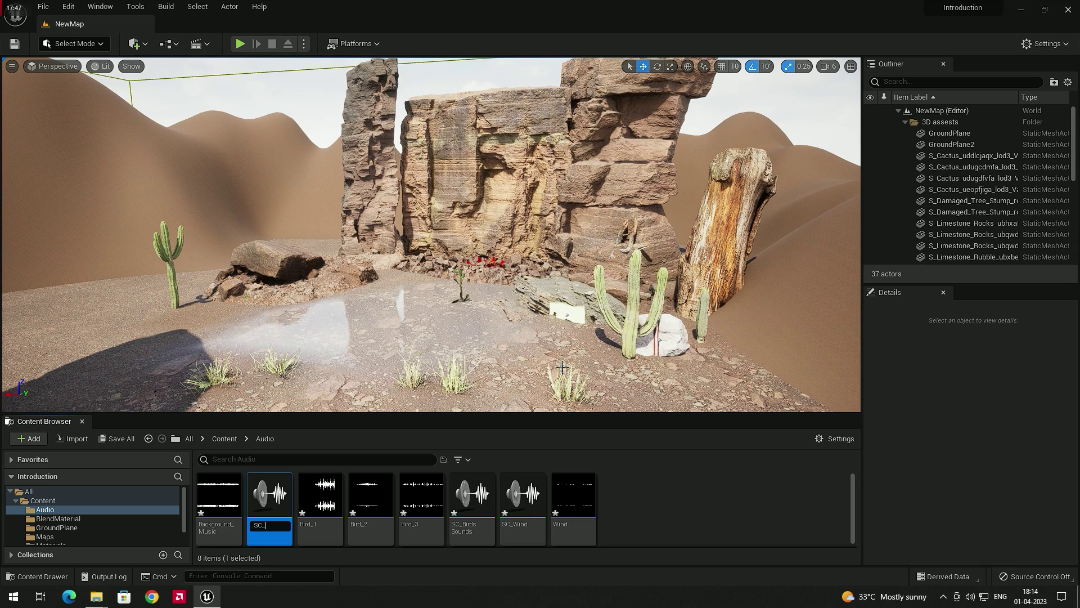
key(Return)
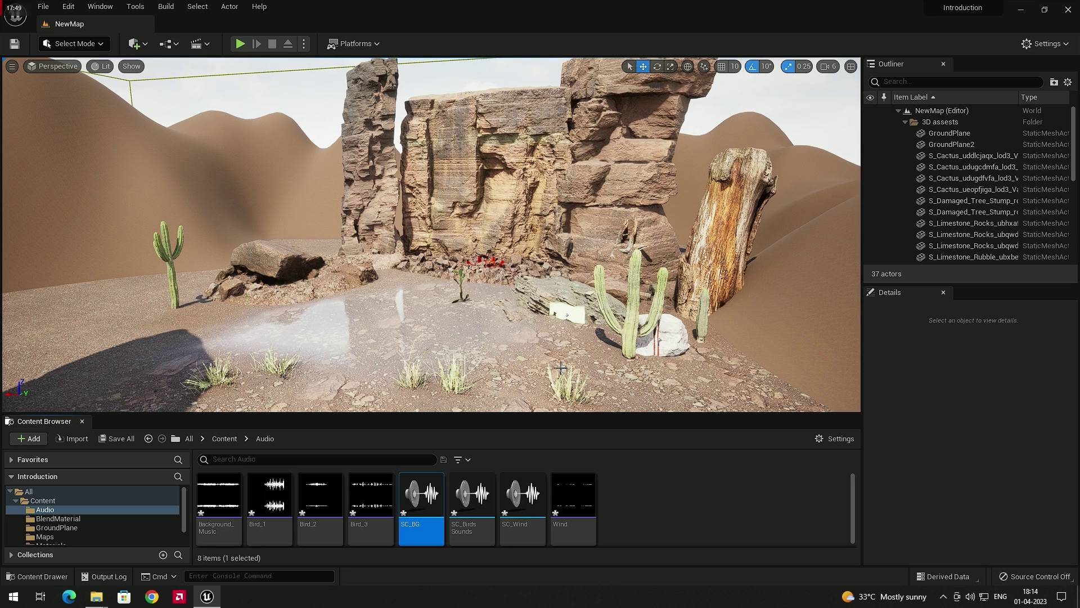
click(566, 556)
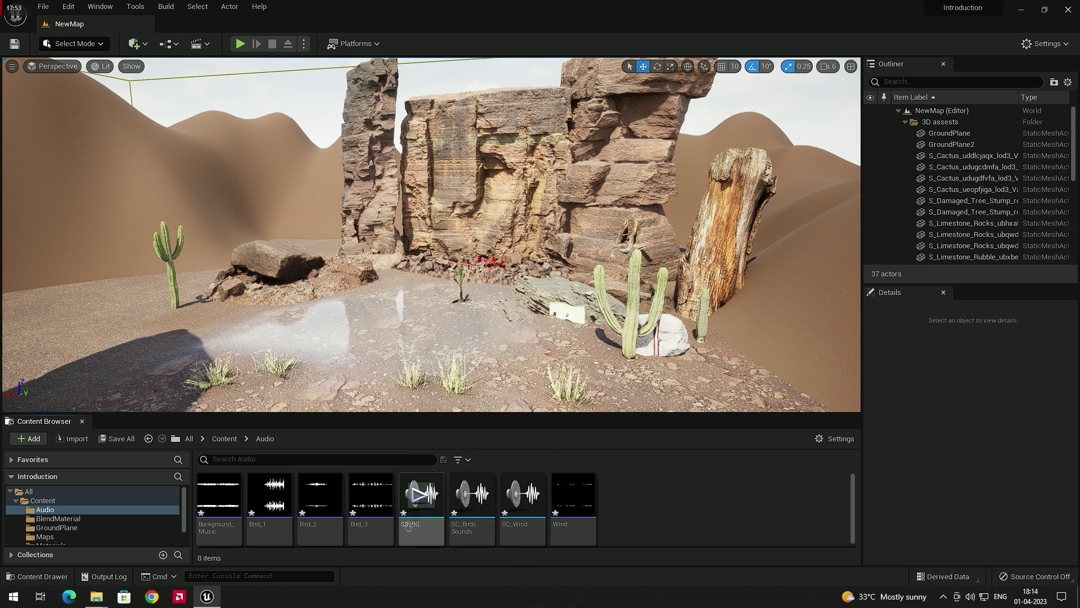
mouse_move(427, 519)
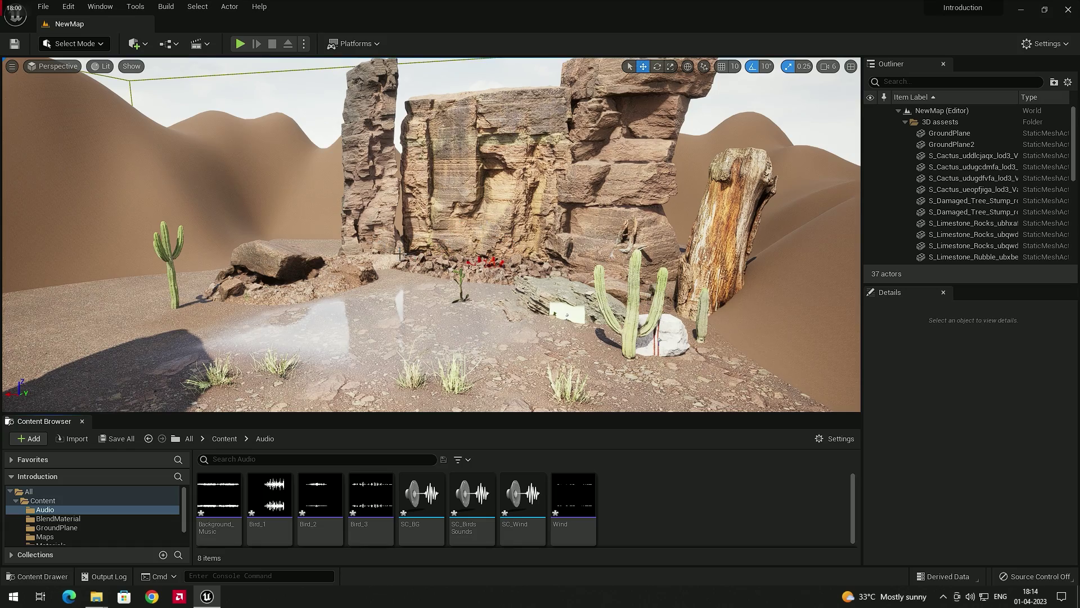
Step: Place the SC_BG cue in the level on the stony ground between the grass clumps
right_drag(444, 290, 423, 306)
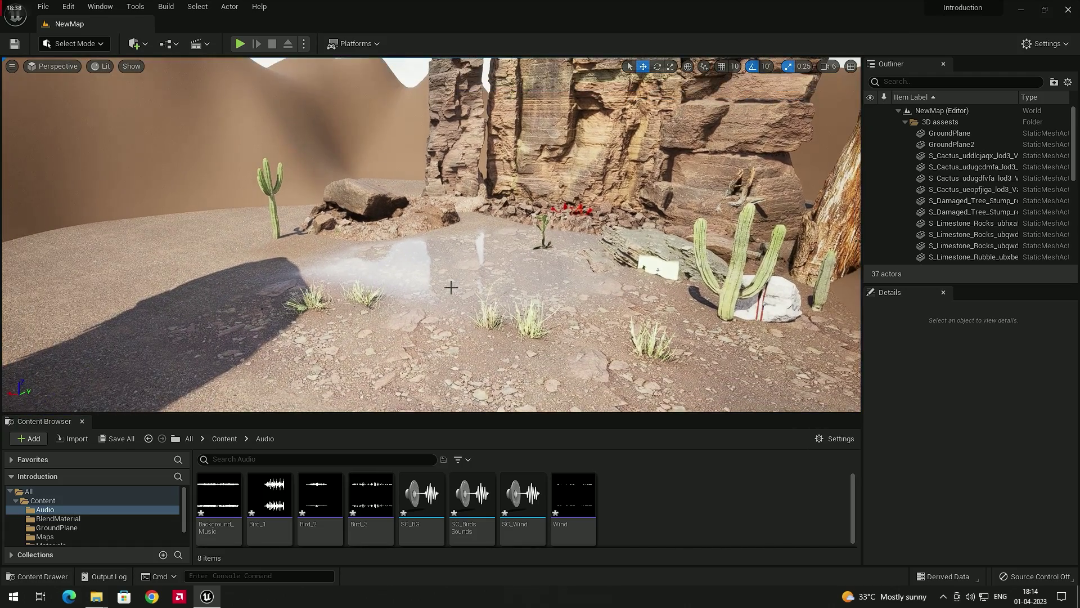
right_drag(534, 295, 545, 328)
key(w)
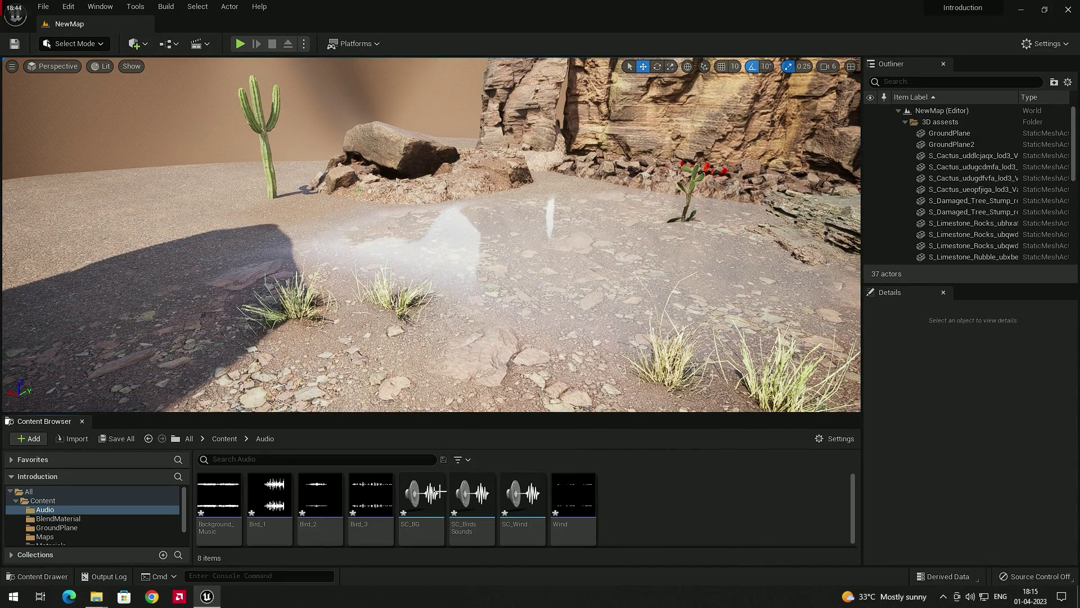
right_click(430, 495)
click(472, 349)
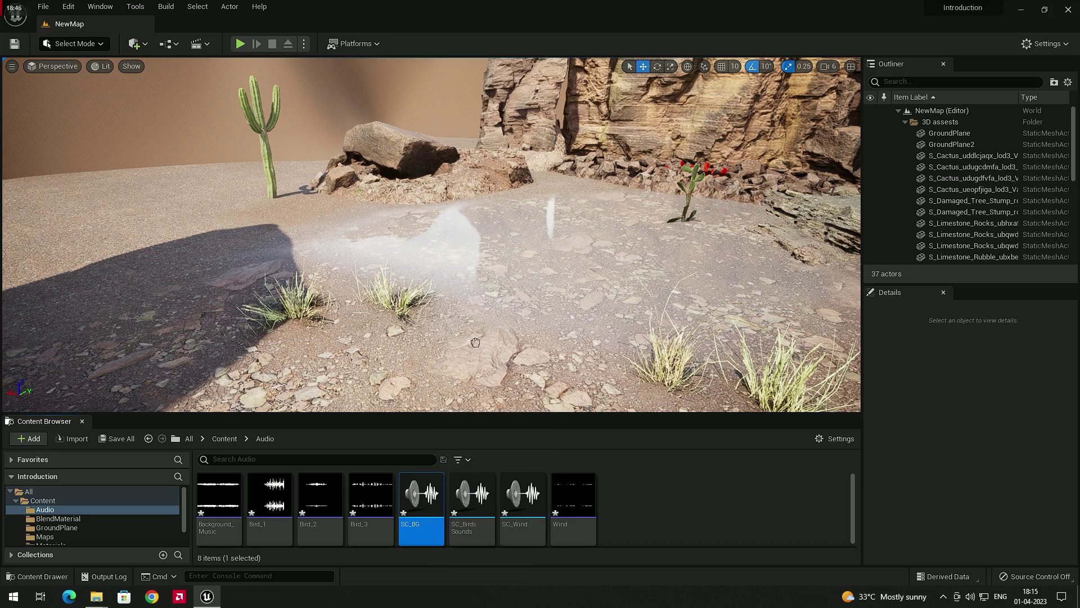
drag(502, 324, 504, 319)
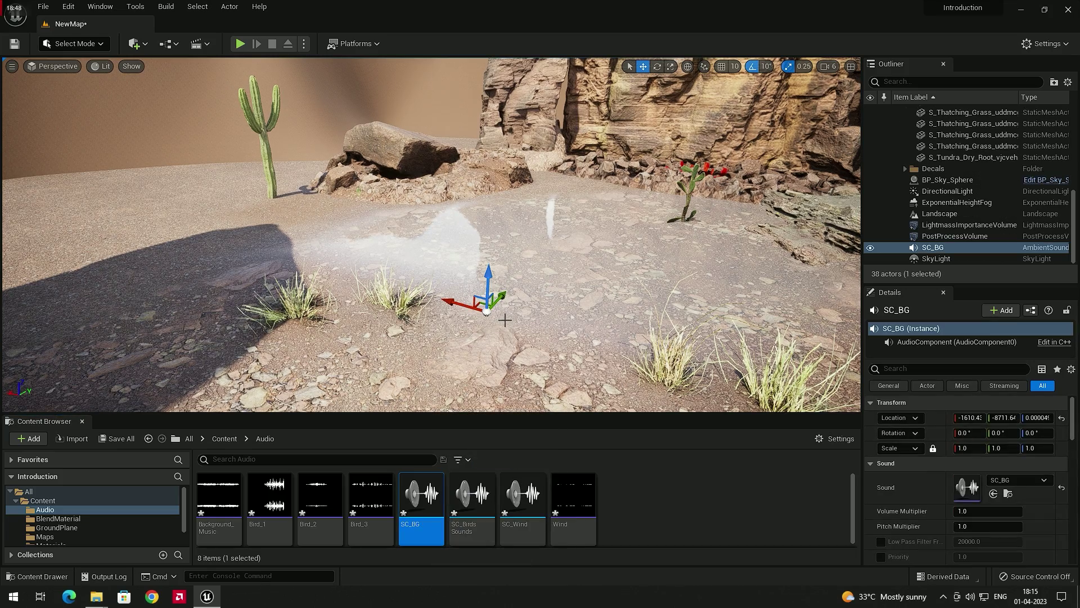
Step: Place the SC_BirdsSounds and SC_Wind cues in the level on the ground next to SC_BG
right_drag(499, 288, 499, 288)
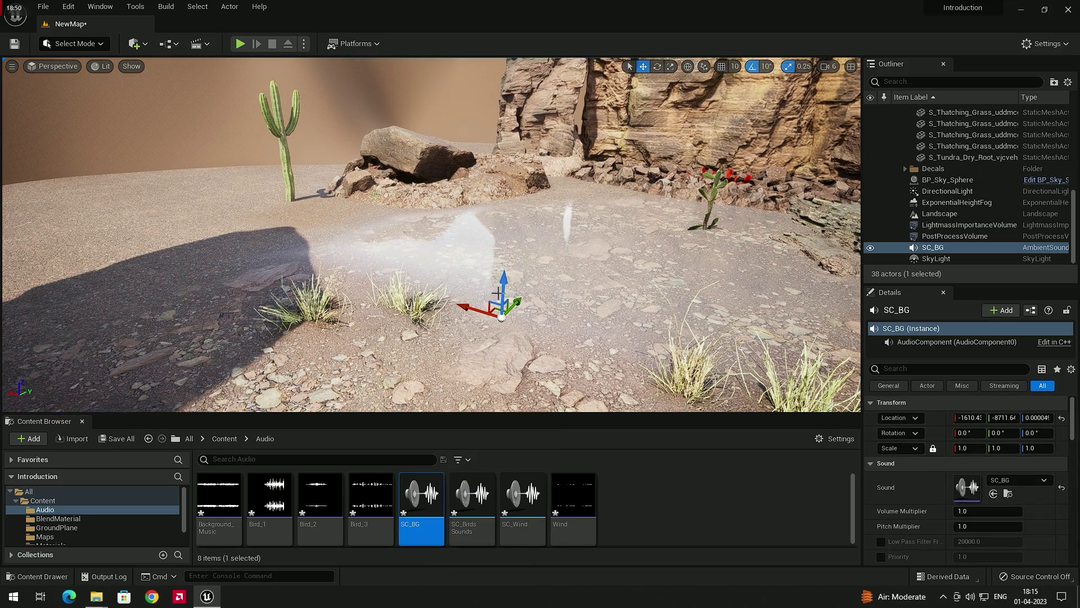
drag(472, 500, 563, 350)
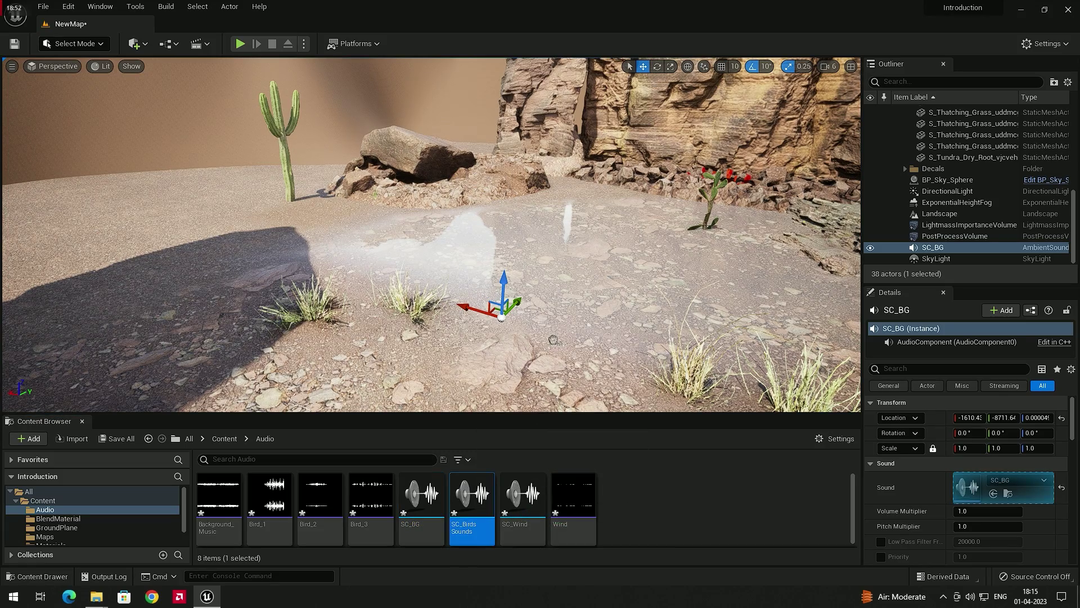
click(534, 517)
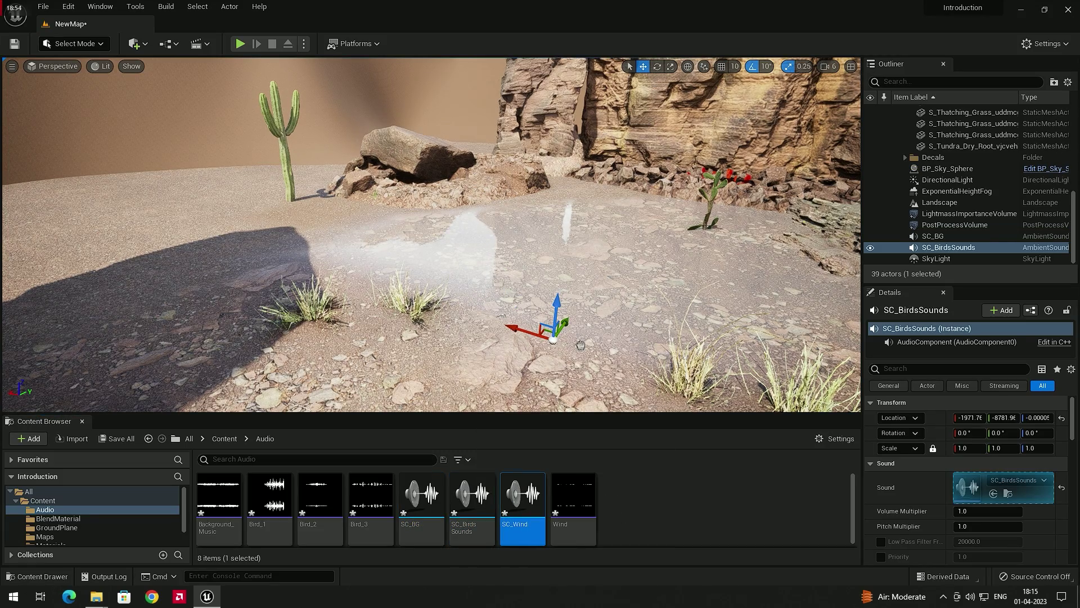
drag(580, 344, 580, 343)
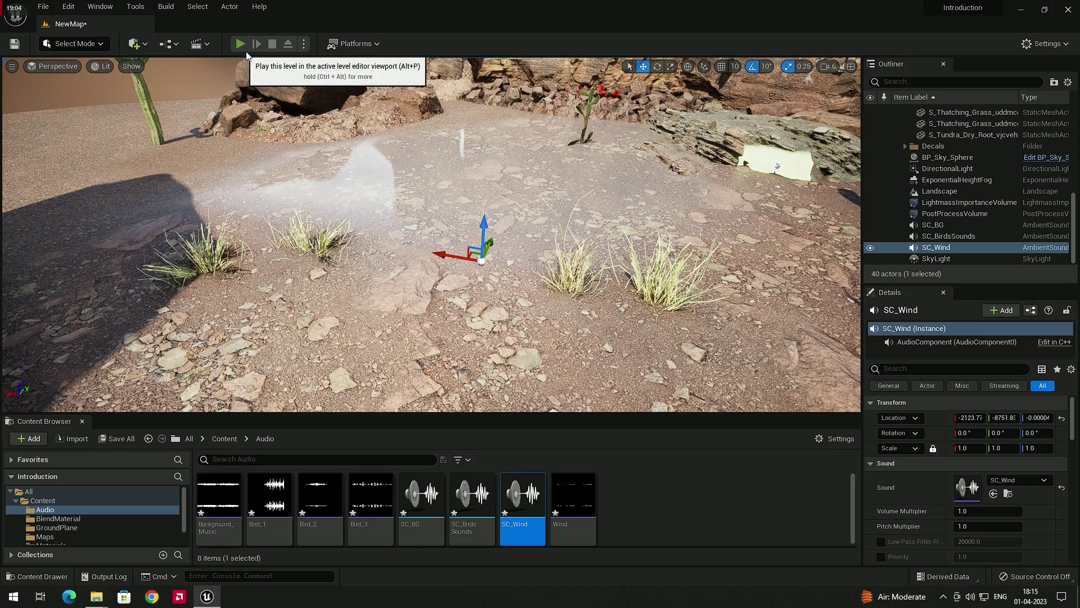
Step: Play the level, move around the scene to listen to the three placed sounds, and stop playing
click(241, 44)
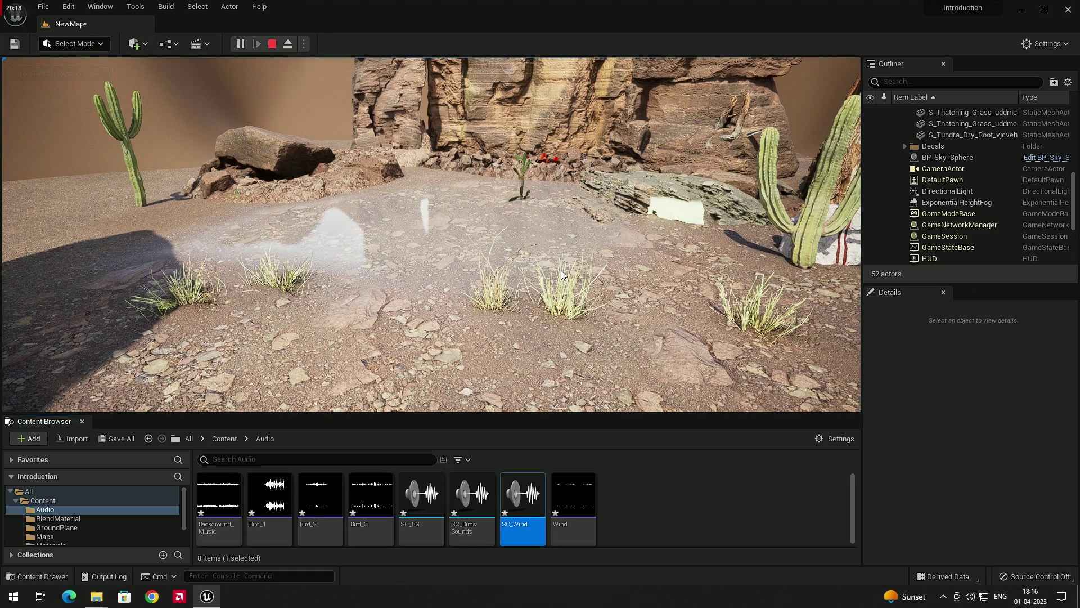
click(561, 270)
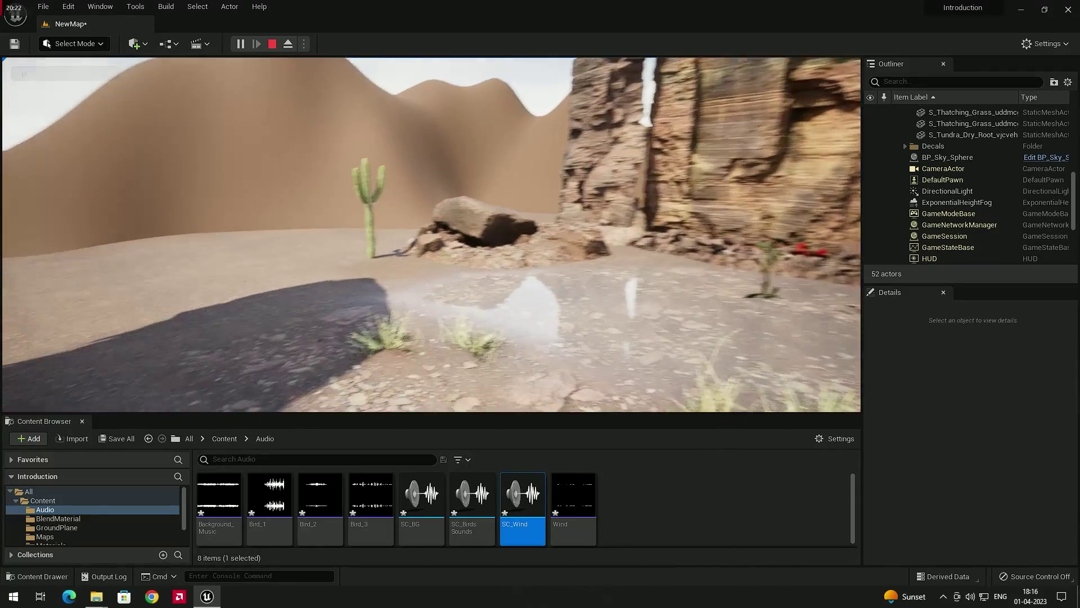
key(Escape)
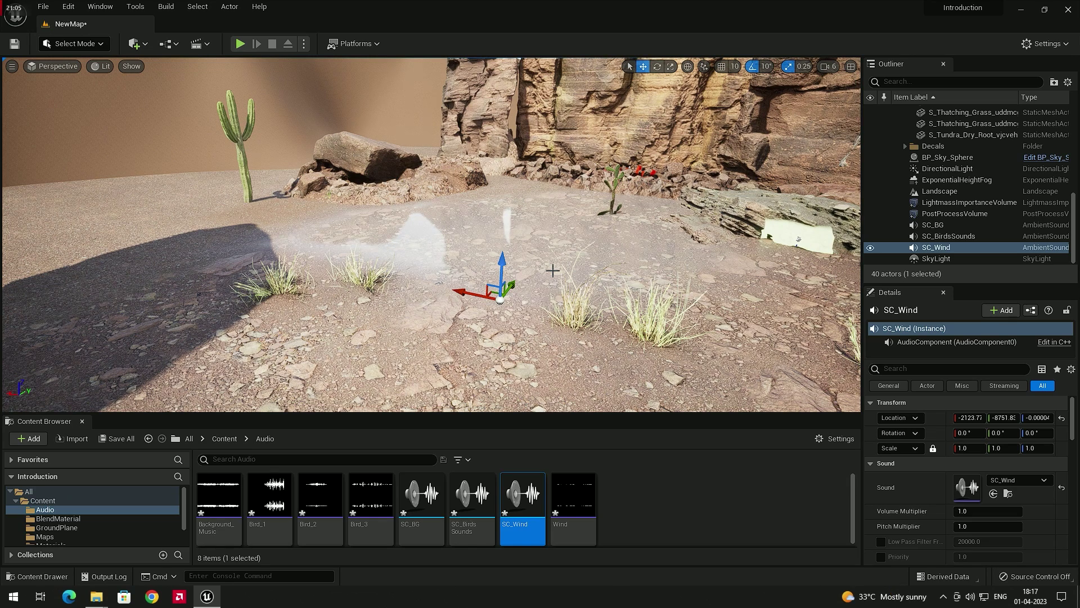
Step: Open the SC_BirdsSounds cue and add a Looping node between the Random and Output nodes
mouse_move(472, 527)
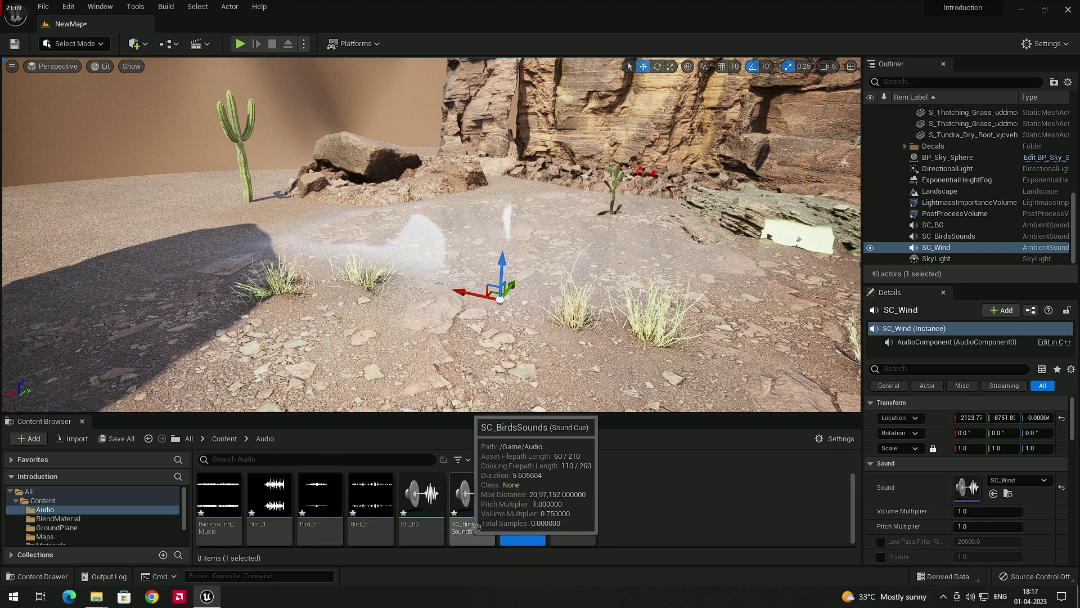
double_click(474, 527)
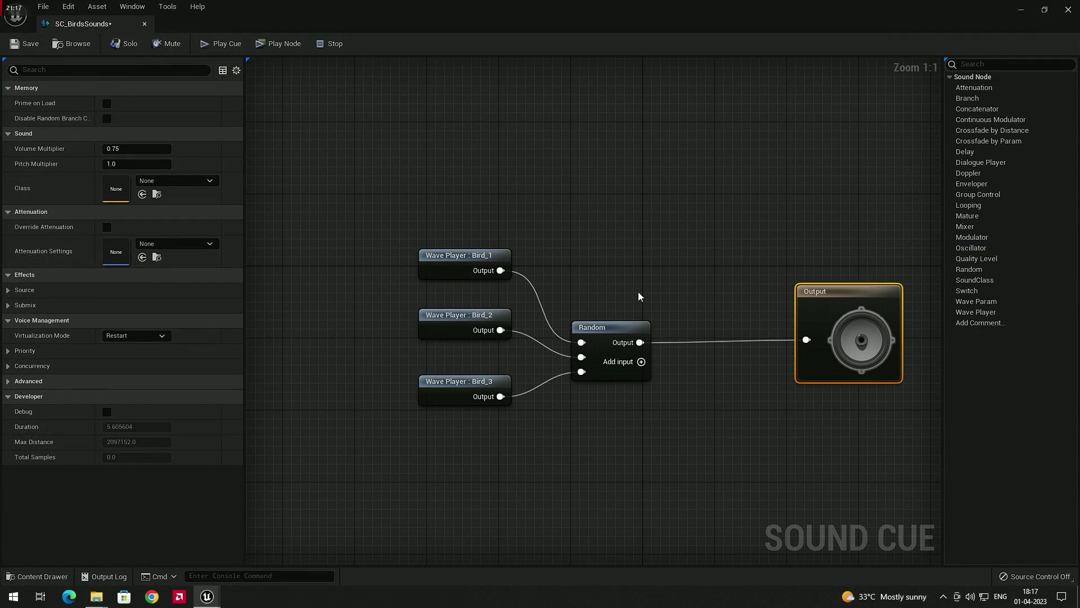
click(638, 290)
right_click(638, 290)
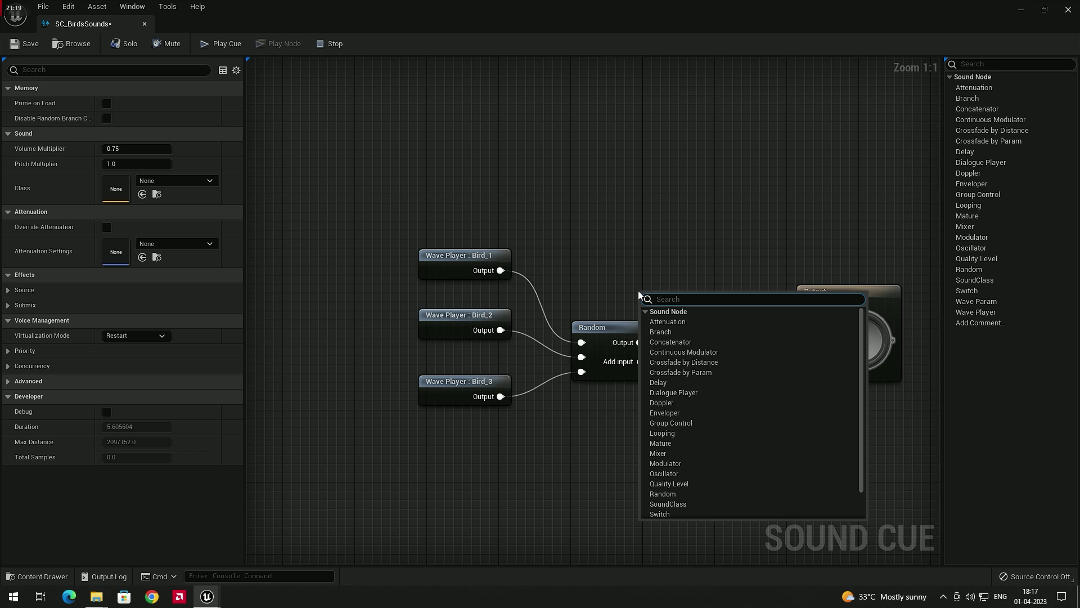
text(loo)
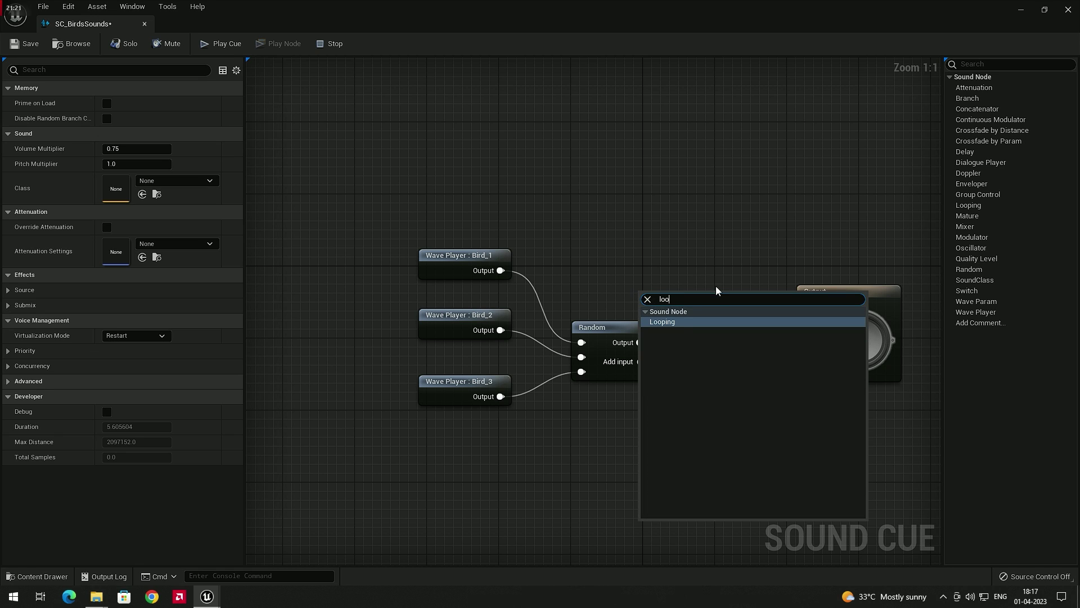
click(674, 324)
drag(677, 300, 750, 282)
Step: Replace the direct Random-to-Output link with one through the Looping node, align that node, then save and close the cue
alt+click(806, 340)
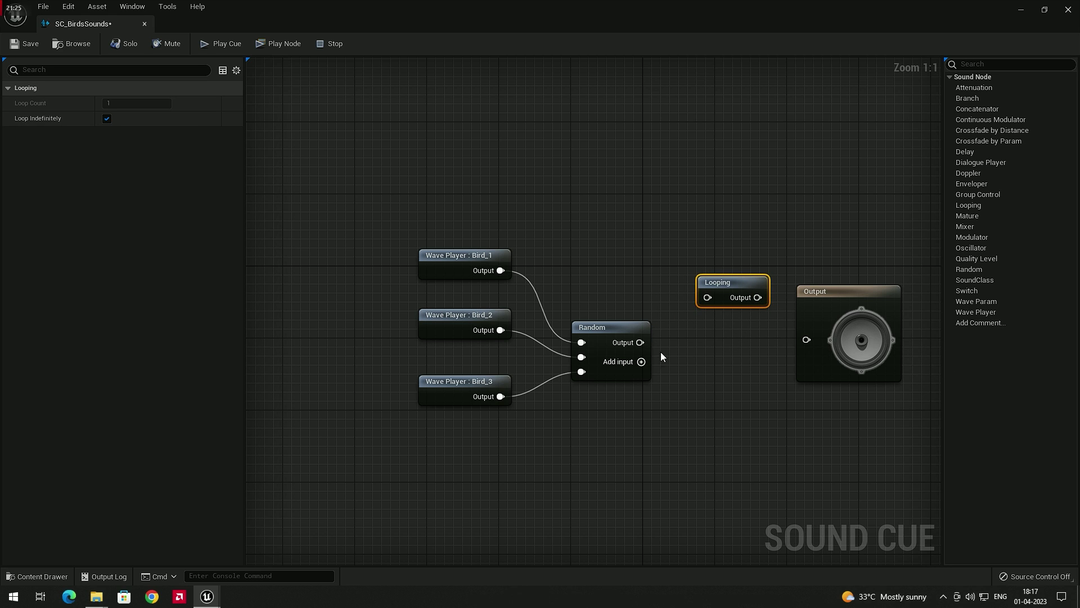
drag(640, 342, 807, 340)
drag(736, 281, 733, 309)
click(316, 174)
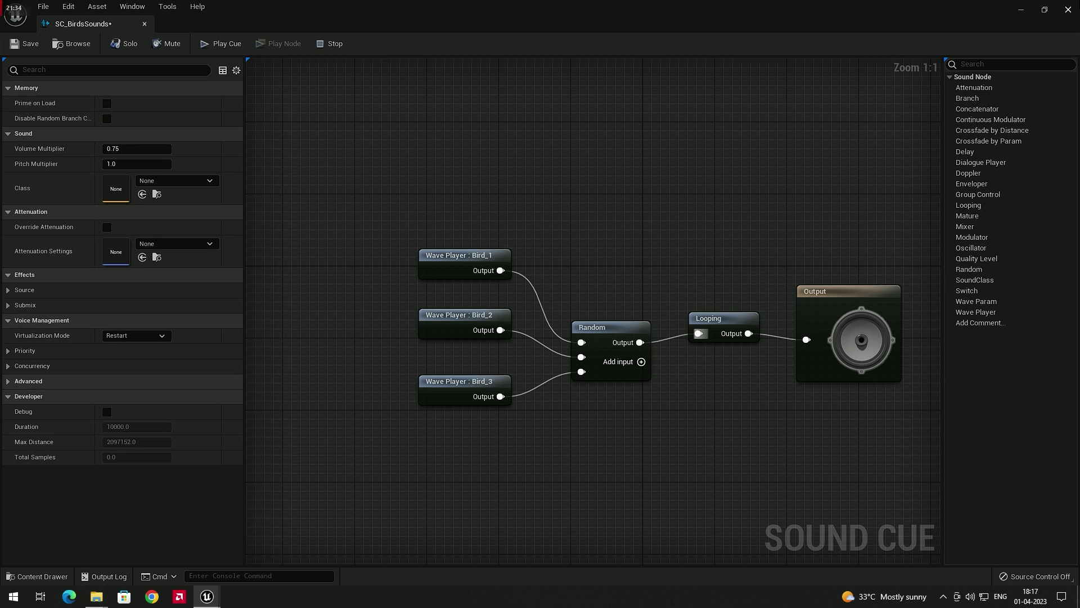
click(27, 44)
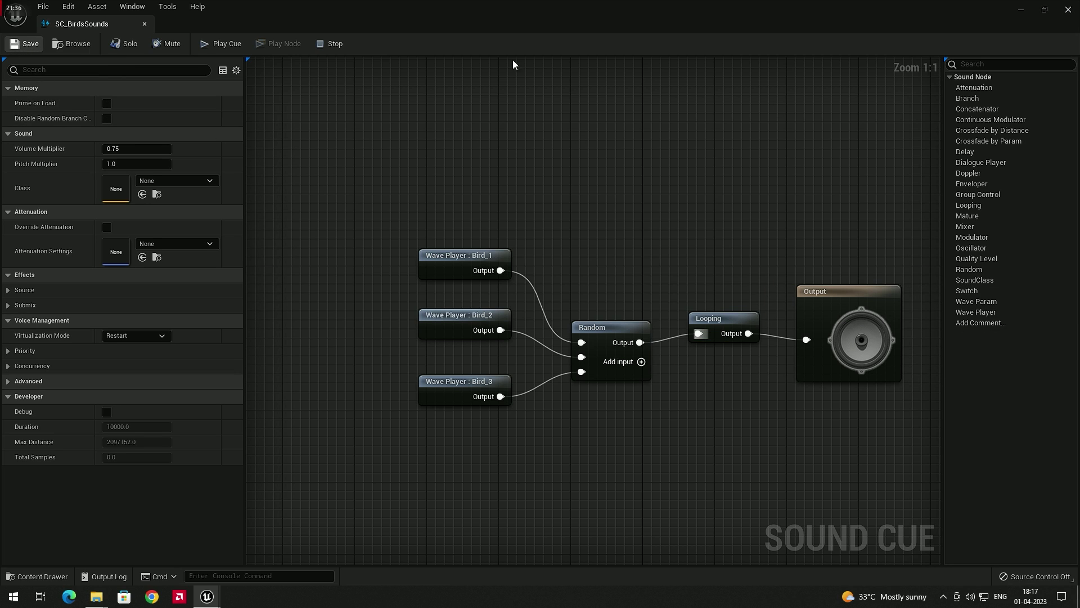
click(1067, 9)
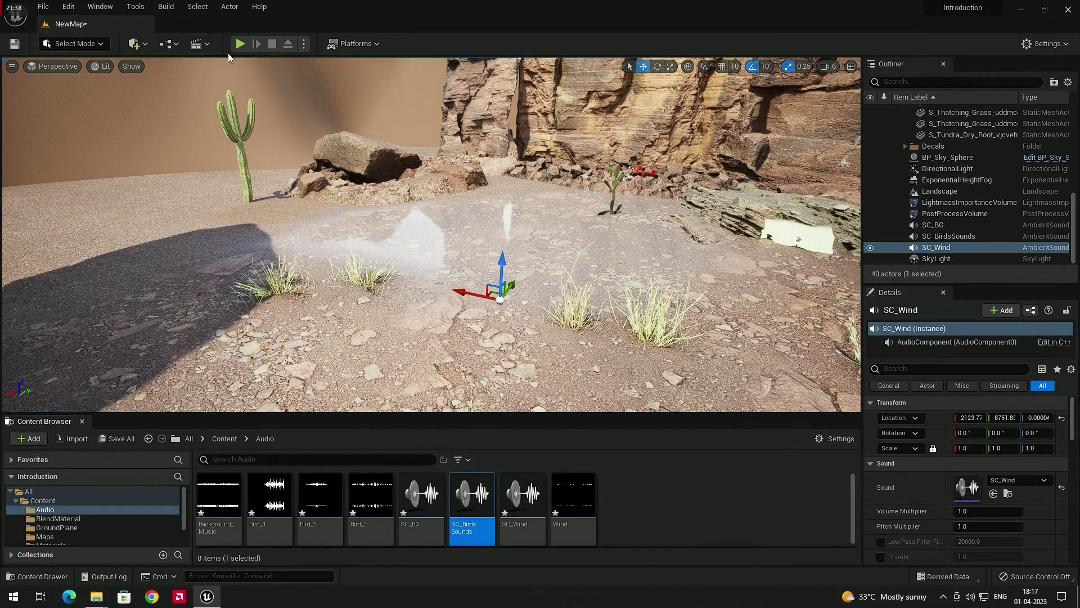
Step: Play the level again to listen to the looping bird sounds alongside the wind and background music
click(238, 44)
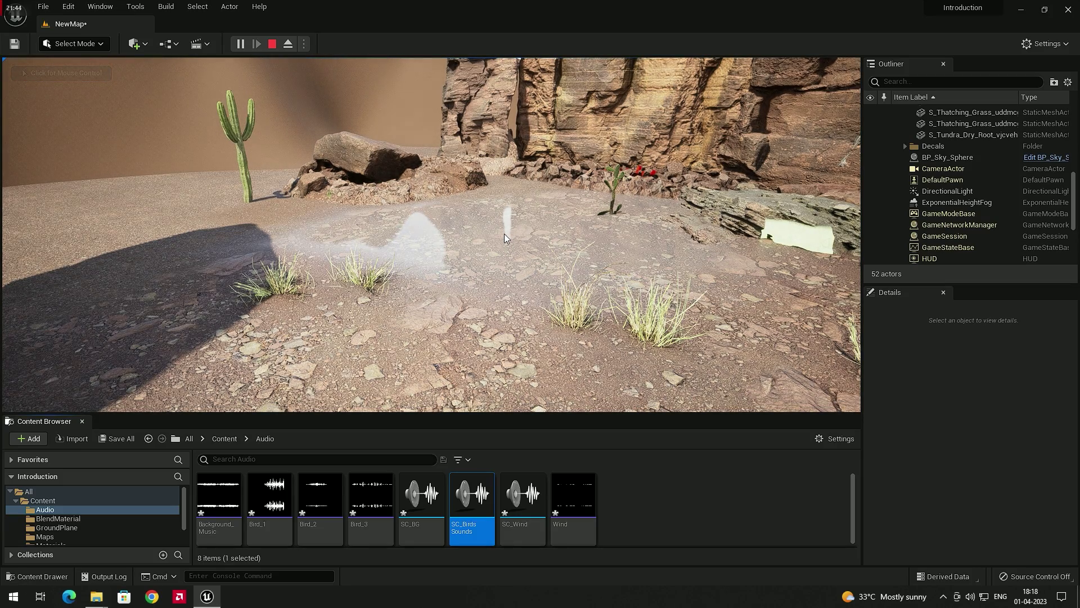
click(482, 251)
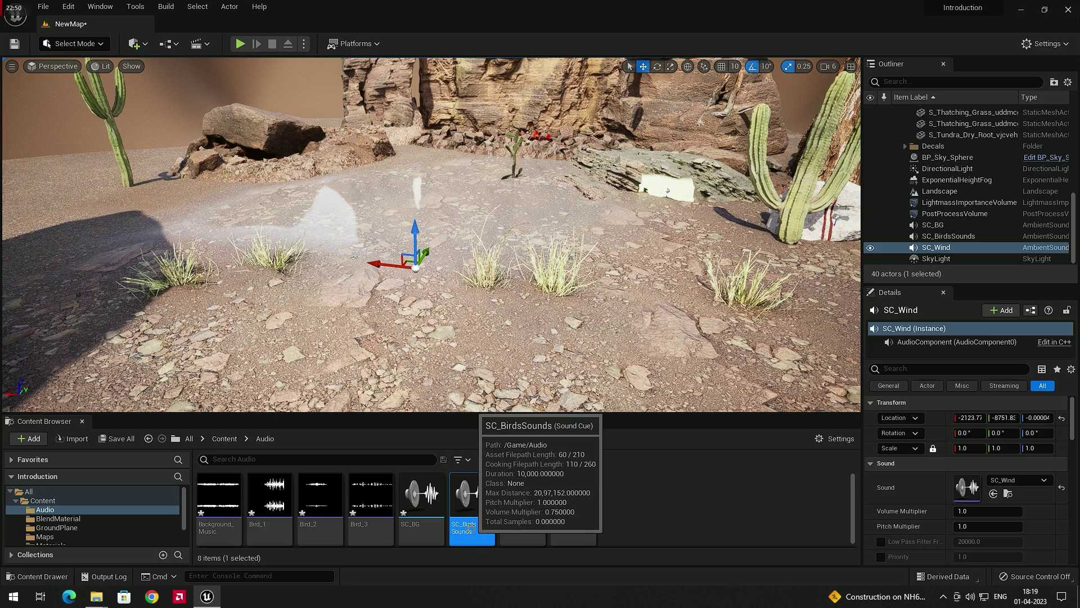
Step: Reopen the SC_BirdsSounds cue and move the Looping and Output nodes together farther from the Random node
double_click(487, 527)
drag(714, 267, 931, 439)
drag(810, 295, 888, 295)
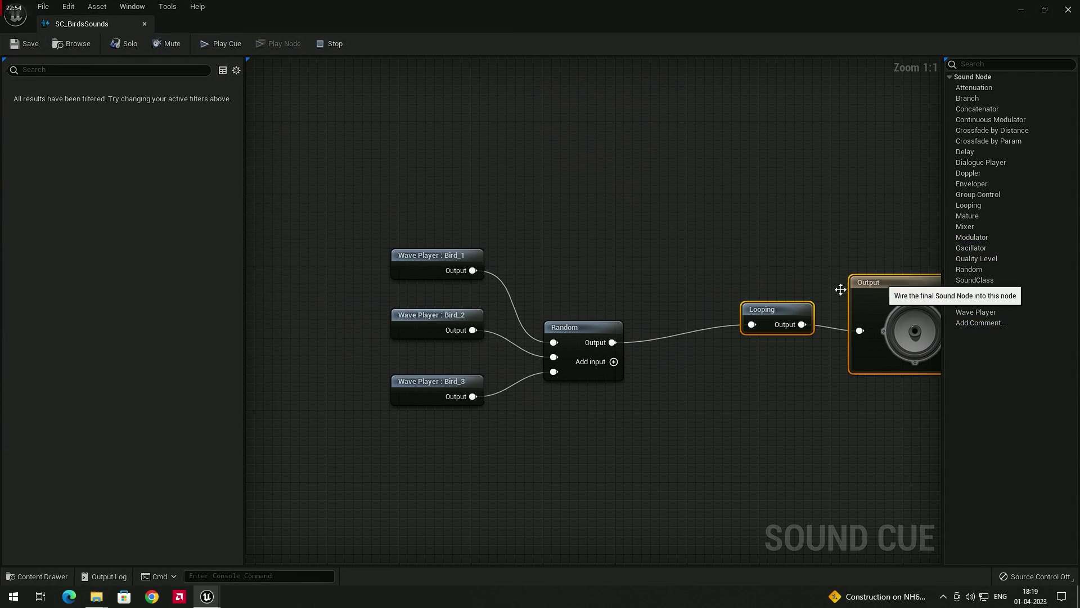
Step: Add a Delay node, wire it between the Random and Looping nodes, and position it in the gap between them
click(649, 191)
right_click(649, 193)
text(dela)
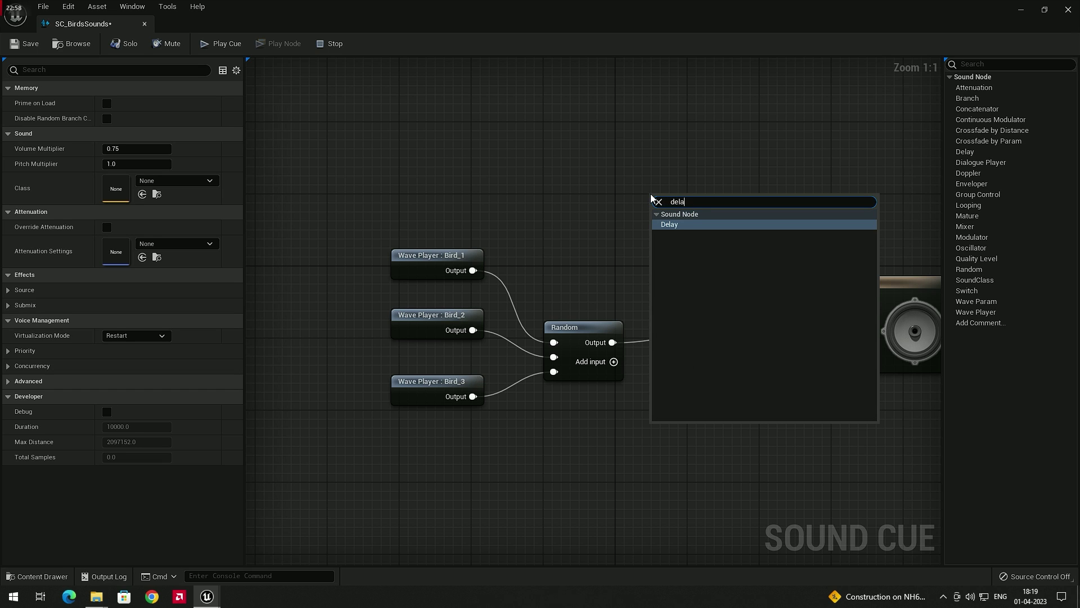
key(Return)
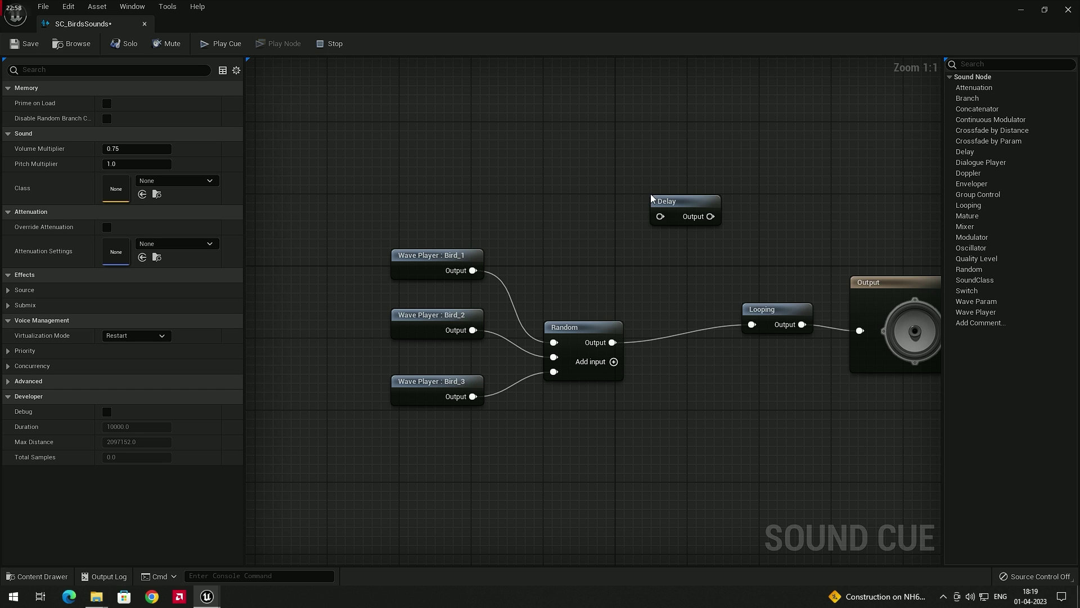
mouse_move(752, 324)
ctrl+mouse_down()
mouse_move(656, 237)
mouse_move(660, 217)
mouse_move(752, 325)
ctrl+mouse_up()
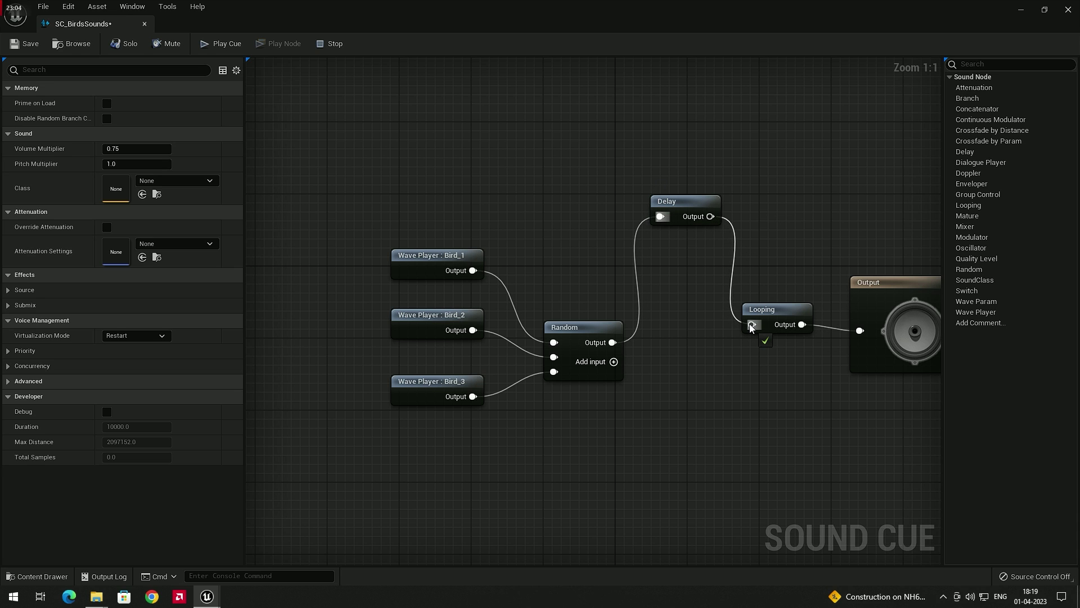
drag(690, 201, 683, 289)
Step: Place the Delay node between the Random and Looping nodes and set its Delay Min to 3.0 and Delay Max to 5.0
click(698, 225)
click(681, 291)
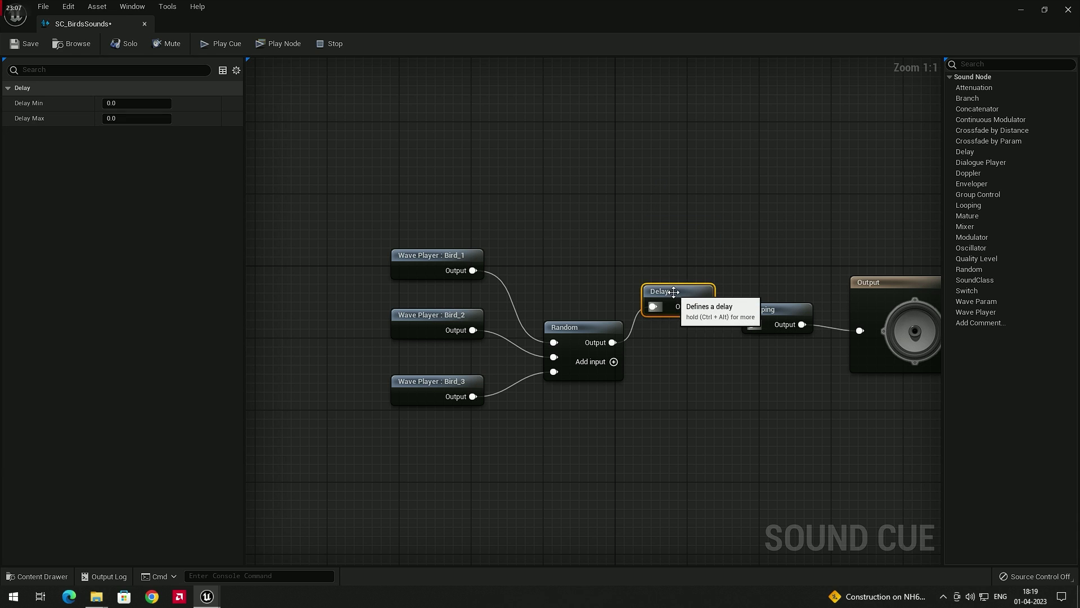
click(128, 102)
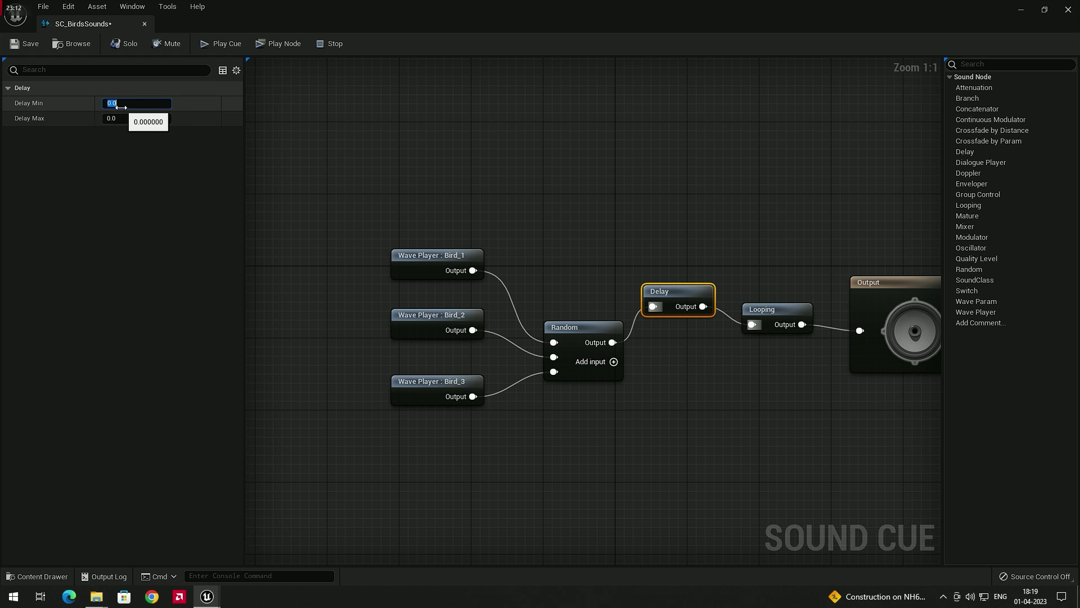
text(3)
click(131, 119)
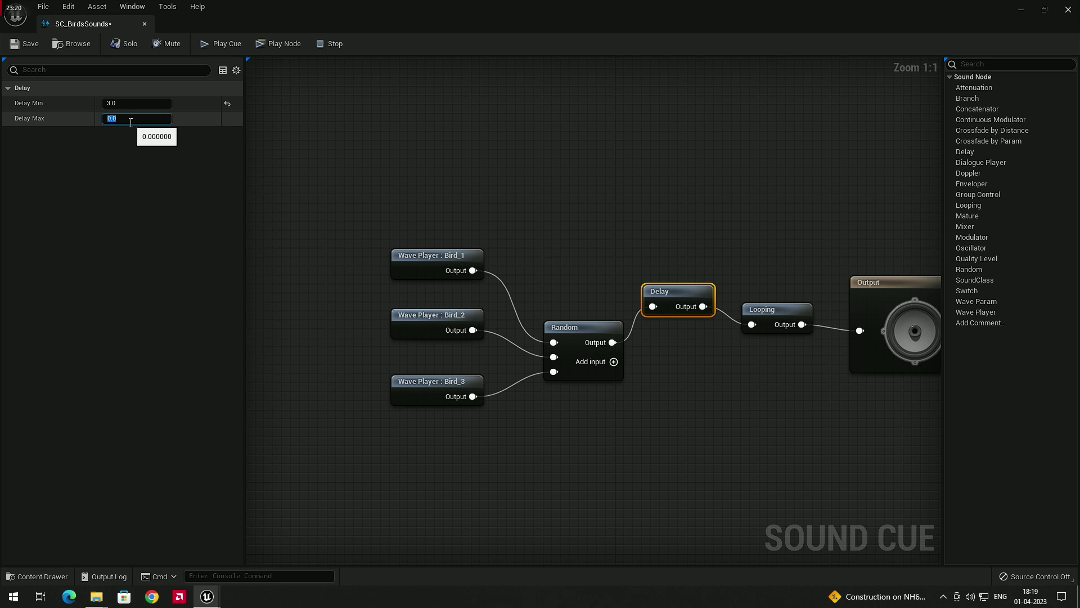
text(5)
key(Return)
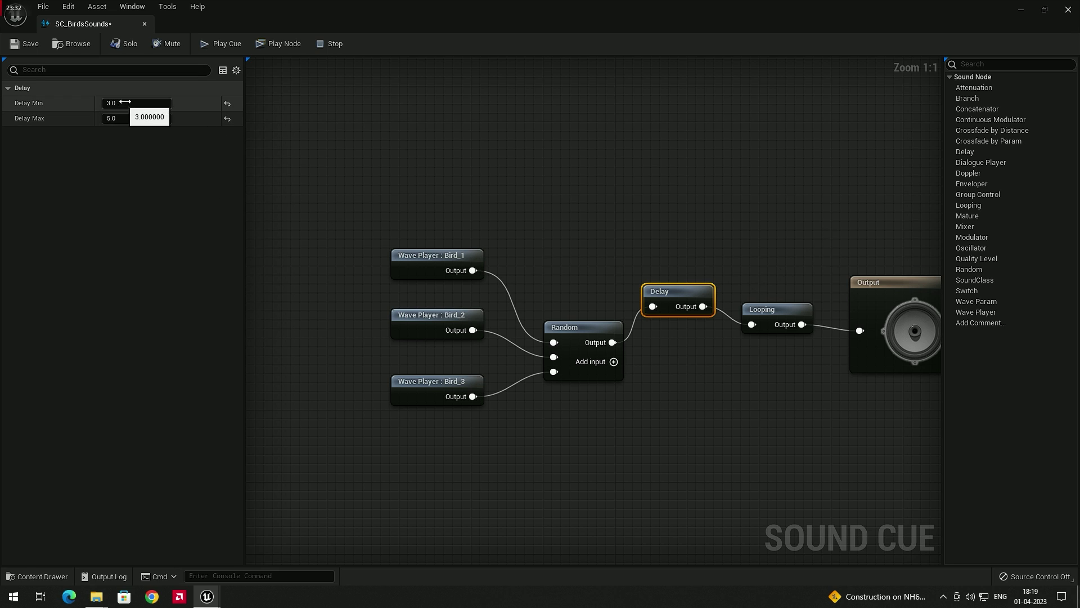
Step: Save and close the bird sounds cue, and play the level to listen to the delayed bird calls
click(23, 47)
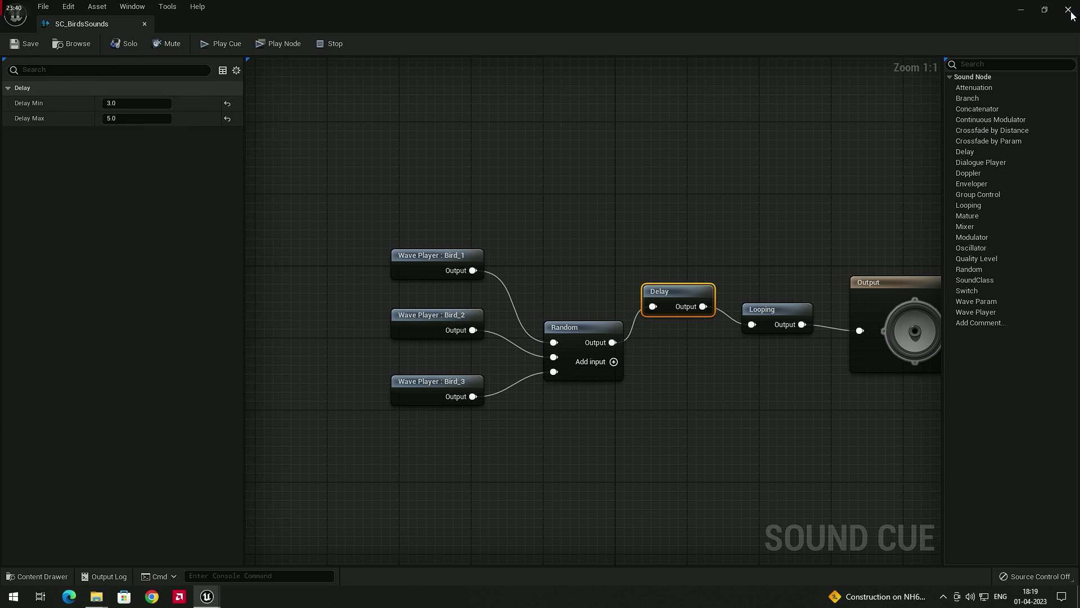
click(1067, 10)
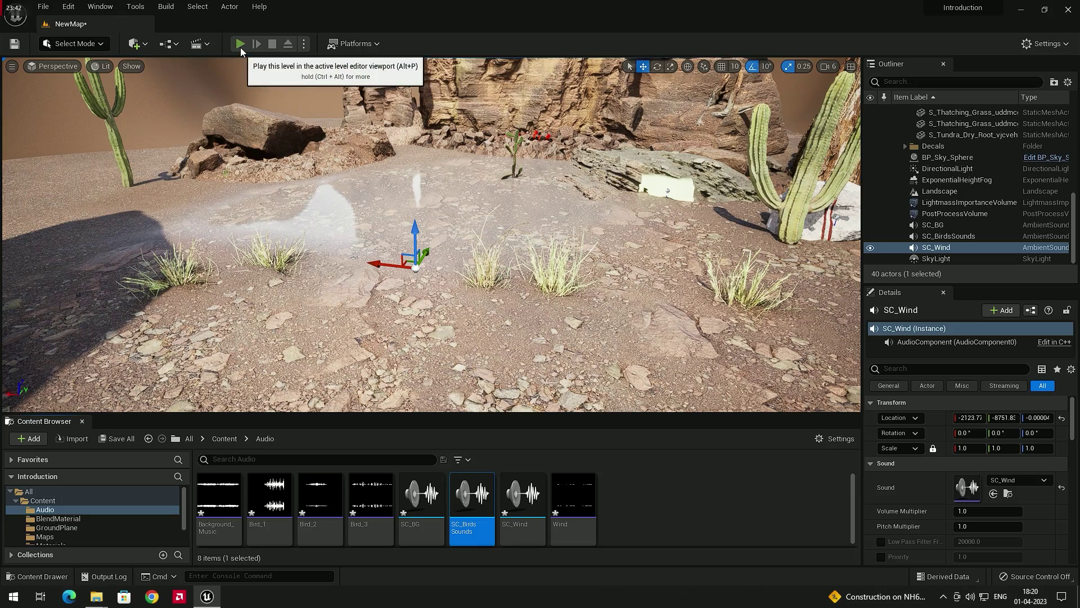
click(241, 47)
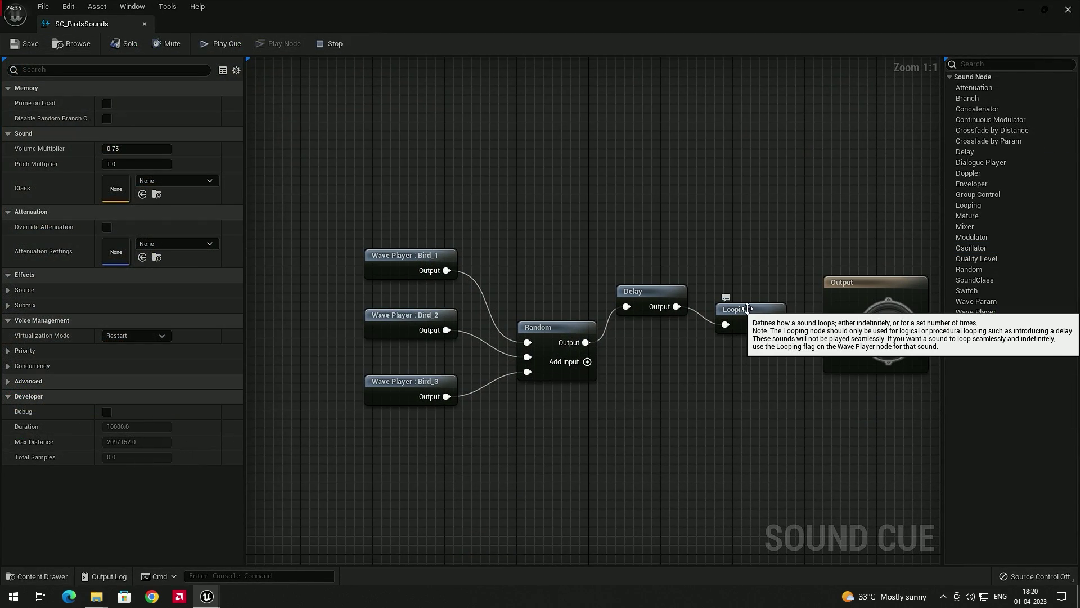
Step: Turn off Loop Indefinitely on the Looping node of SC_BirdsSounds and set its Loop Count to 5
click(747, 308)
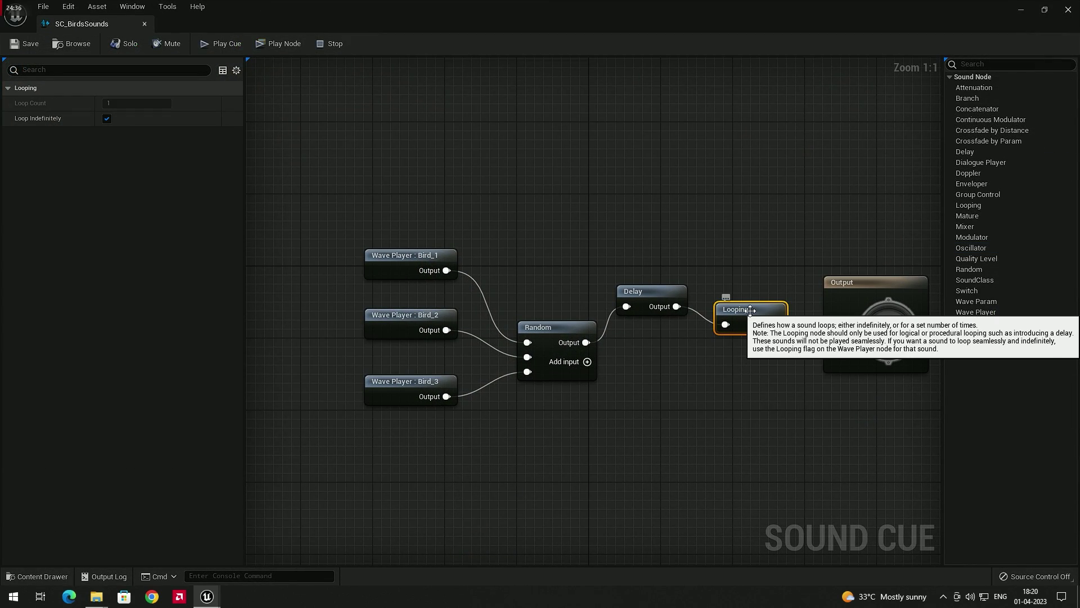
click(107, 118)
click(122, 102)
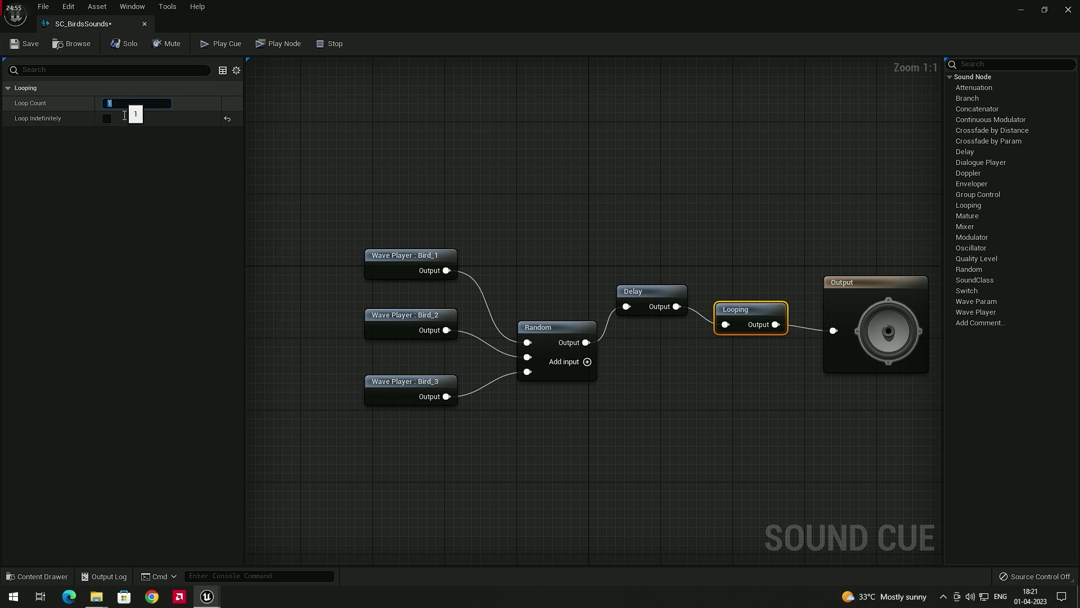
text(5)
key(Return)
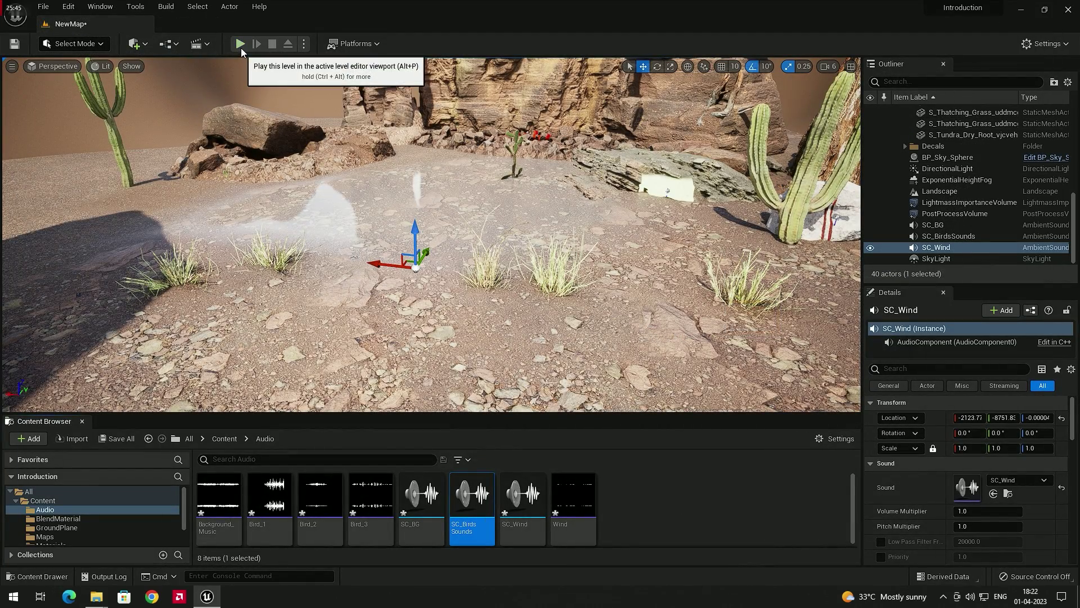
Step: Play the level in the viewport and fly around the desert scene to listen to the combined ambient sounds
key(alt+p)
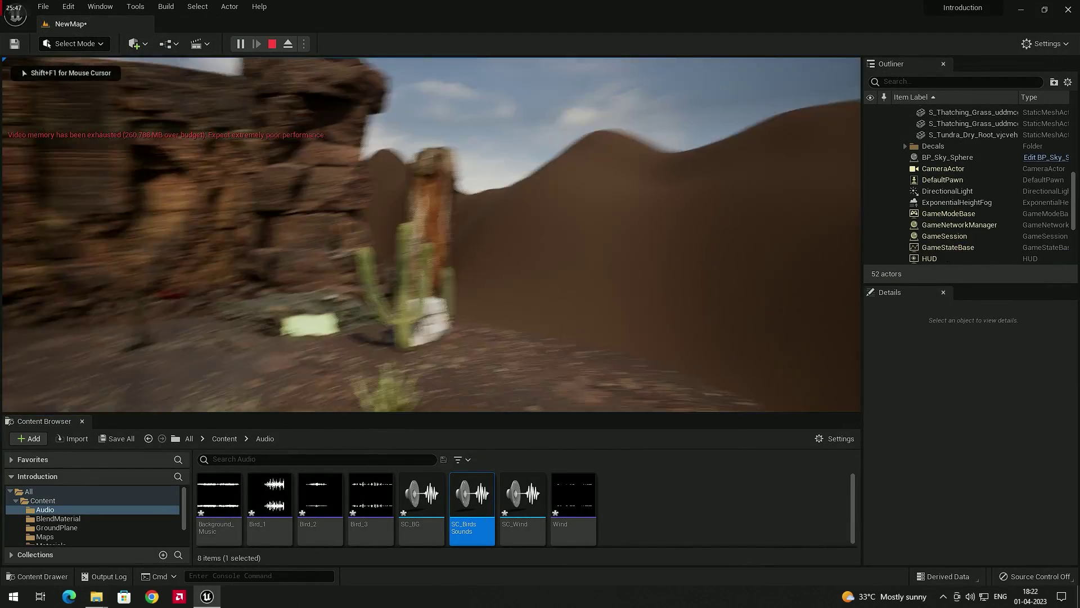
key(w)
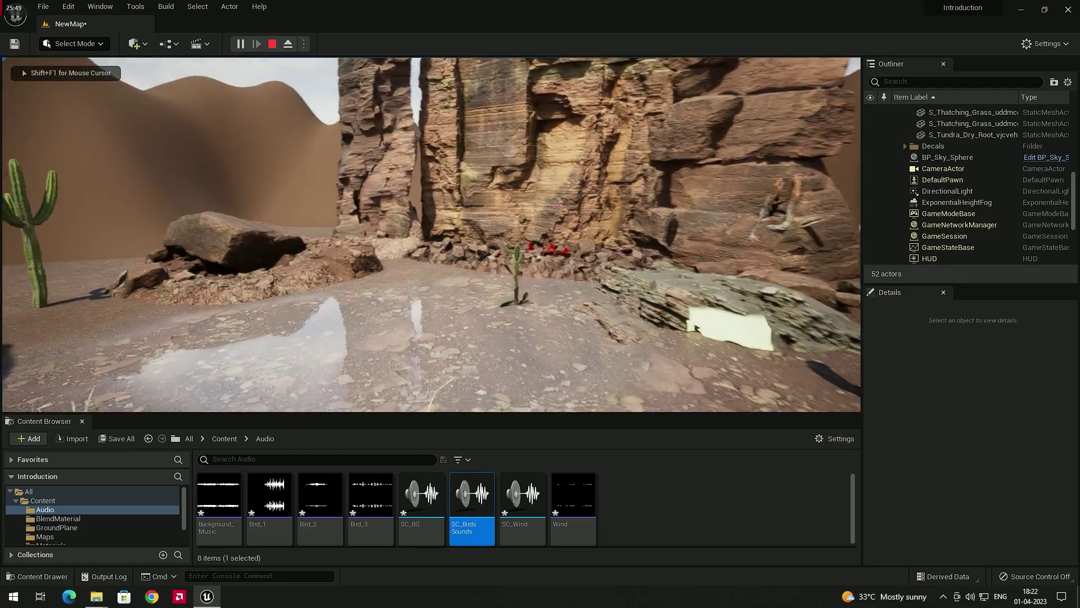
key(w)
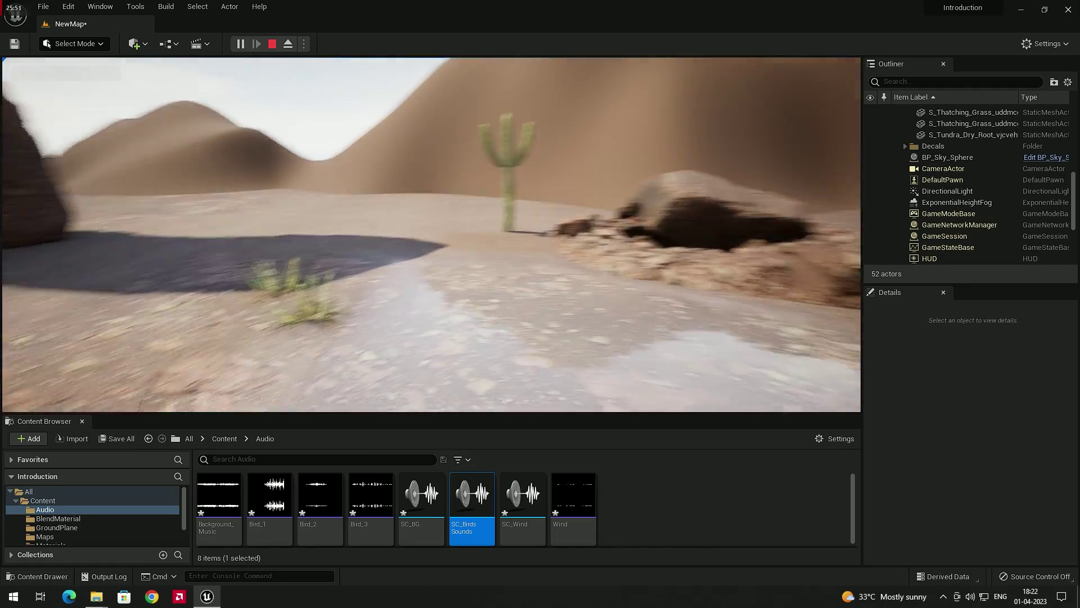
key(s)
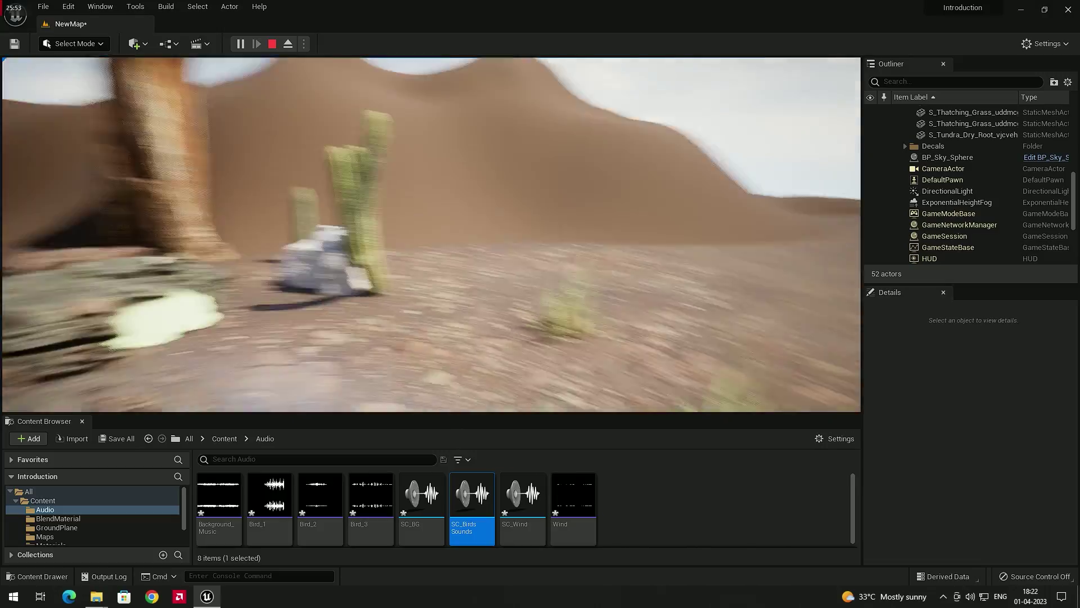
key(s)
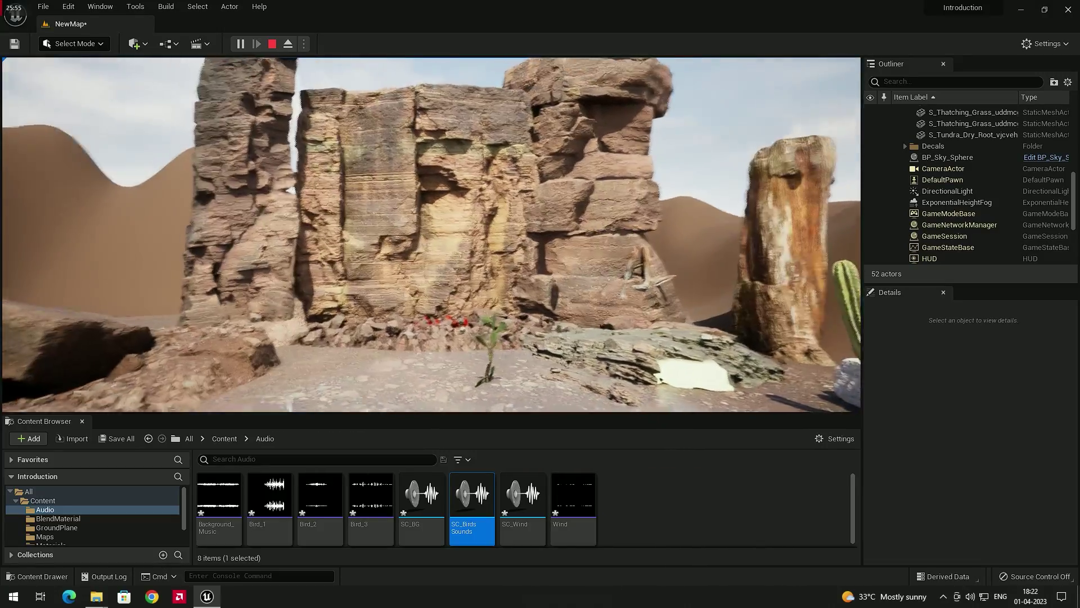
key(s)
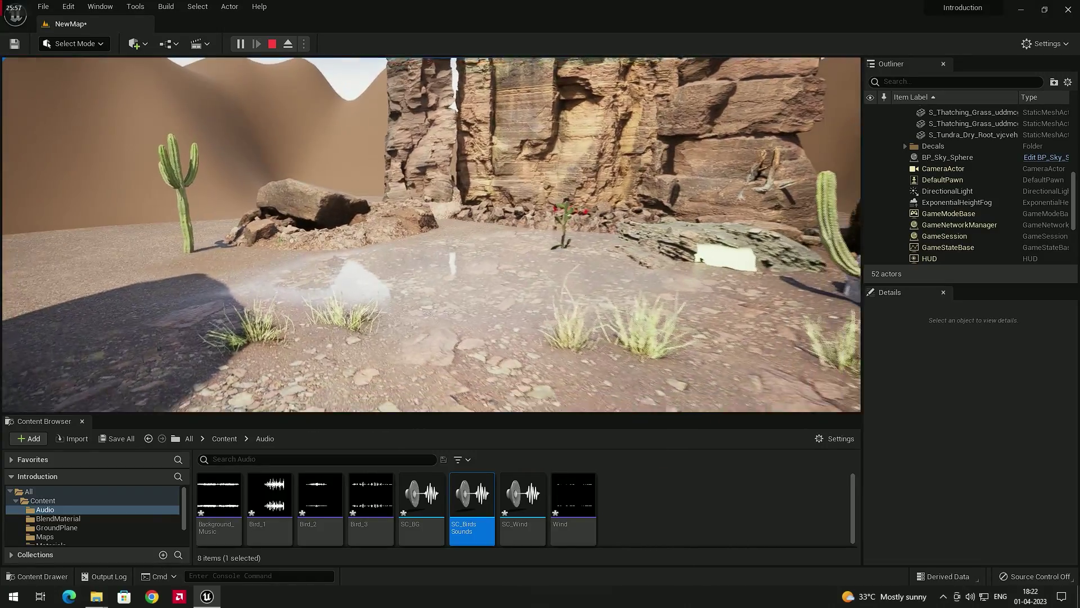
key(s)
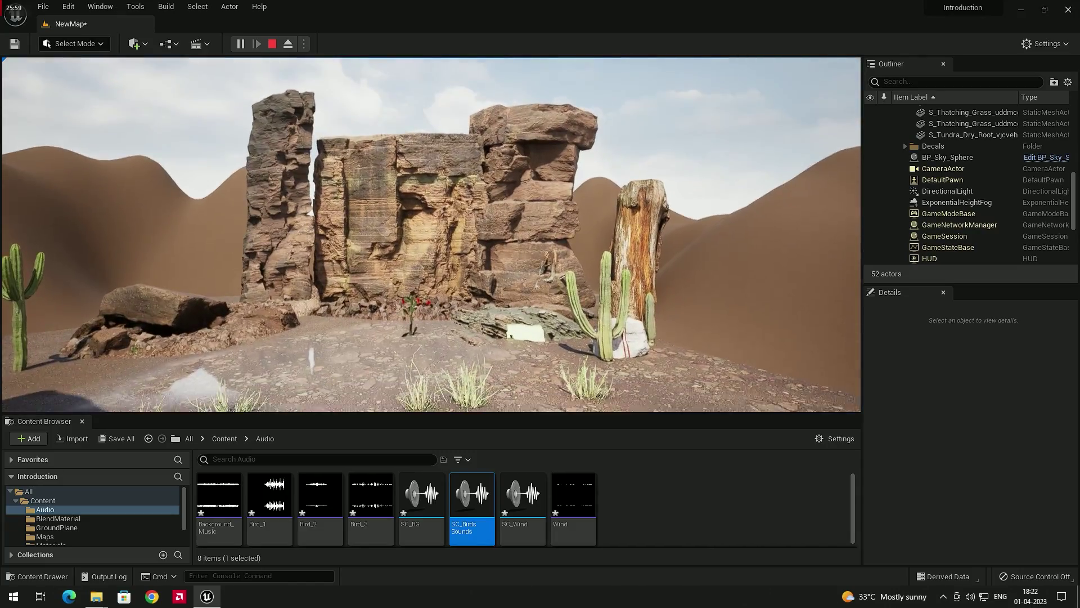